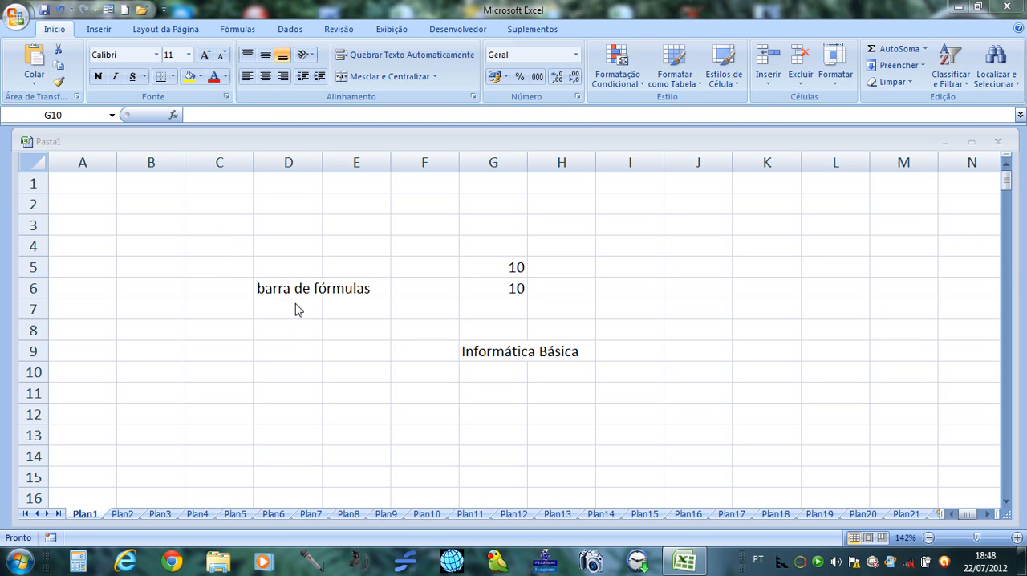
Select the cell containing "barra de fórmulas", and jump to cell C5 by entering its reference.
click(277, 283)
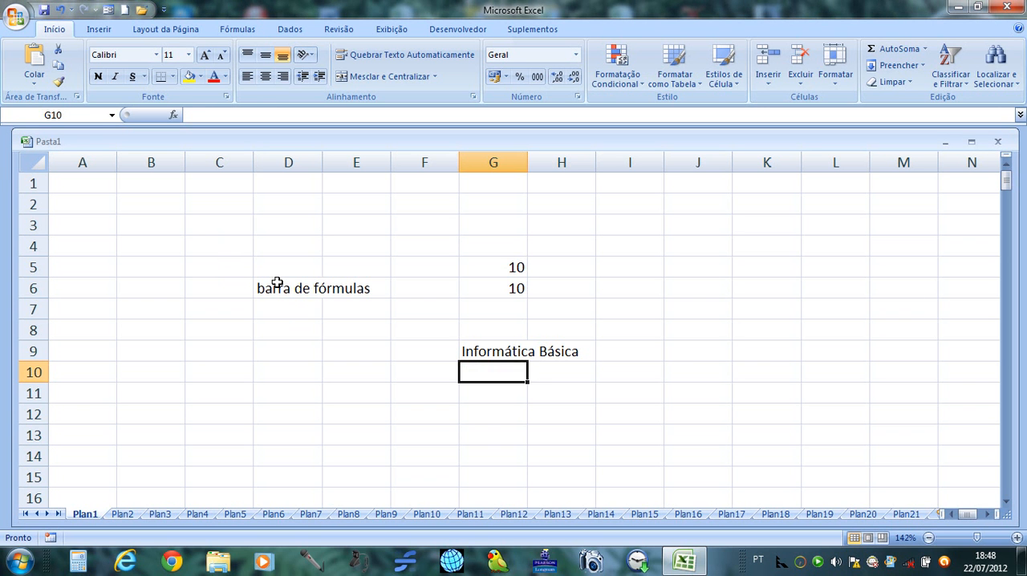
click(284, 294)
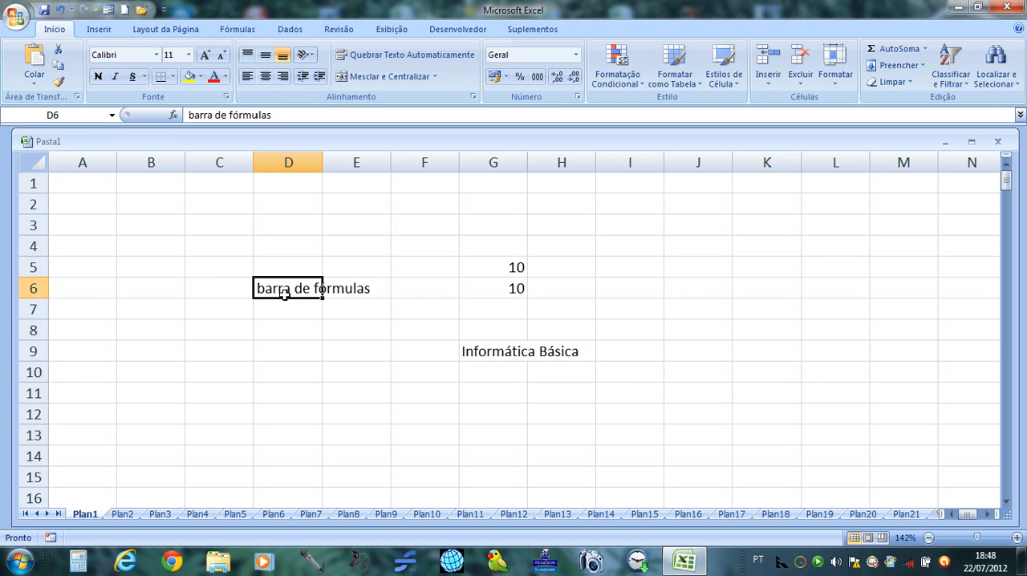
click(62, 116)
text(c5)
key(Return)
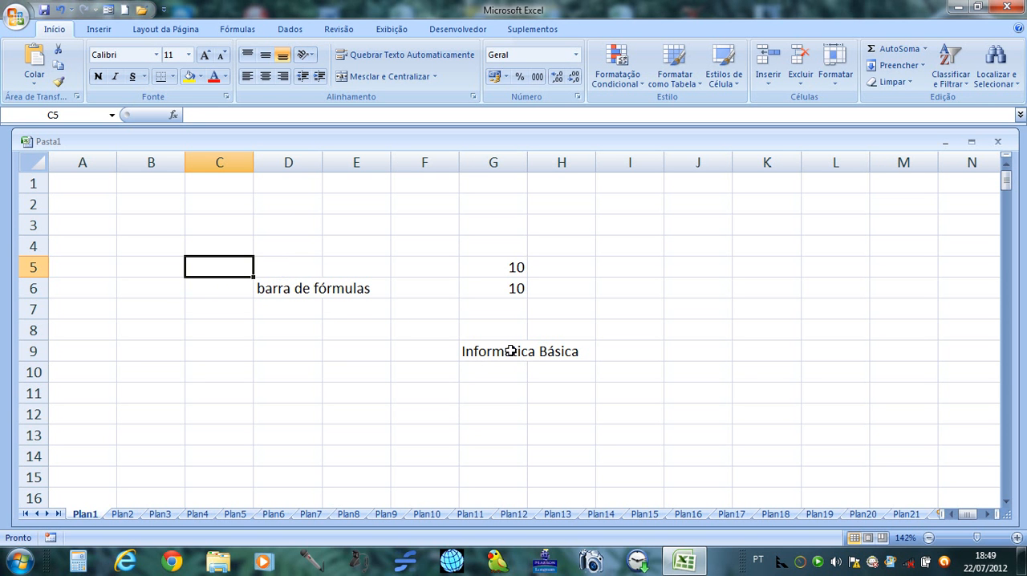
Select the cell block D5:G9, and replace it with a selection of J1:J16 in column J.
click(286, 268)
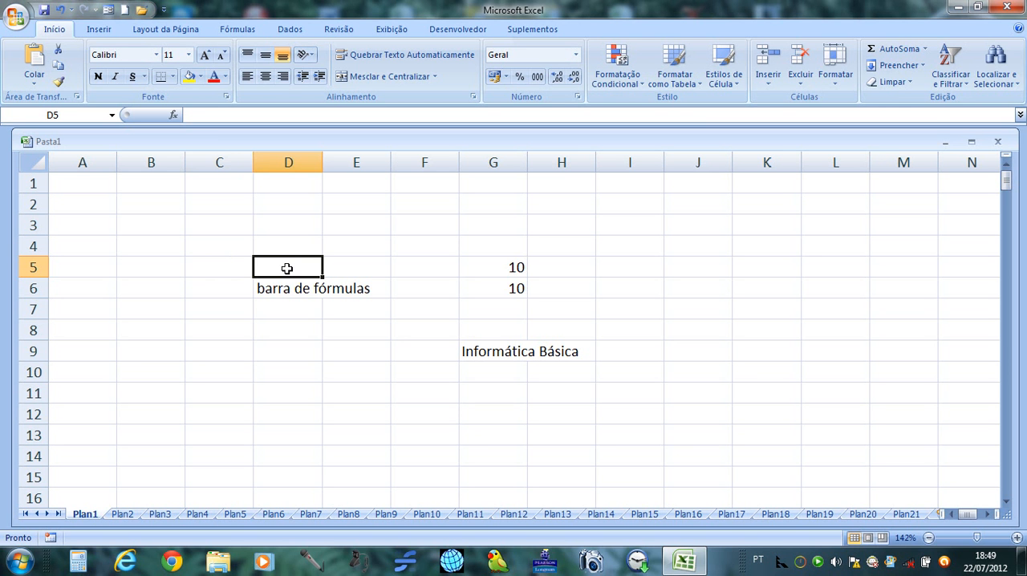
mouse_move(287, 268)
mouse_down()
mouse_move(298, 318)
mouse_move(321, 345)
mouse_move(383, 354)
mouse_move(507, 342)
mouse_up()
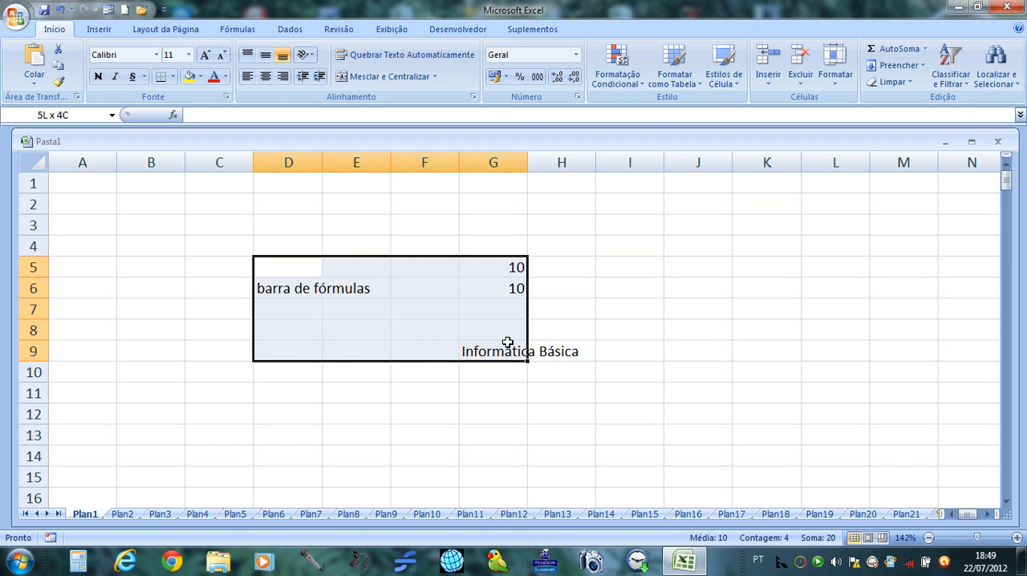
drag(507, 342, 505, 343)
drag(504, 342, 505, 343)
drag(700, 184, 695, 499)
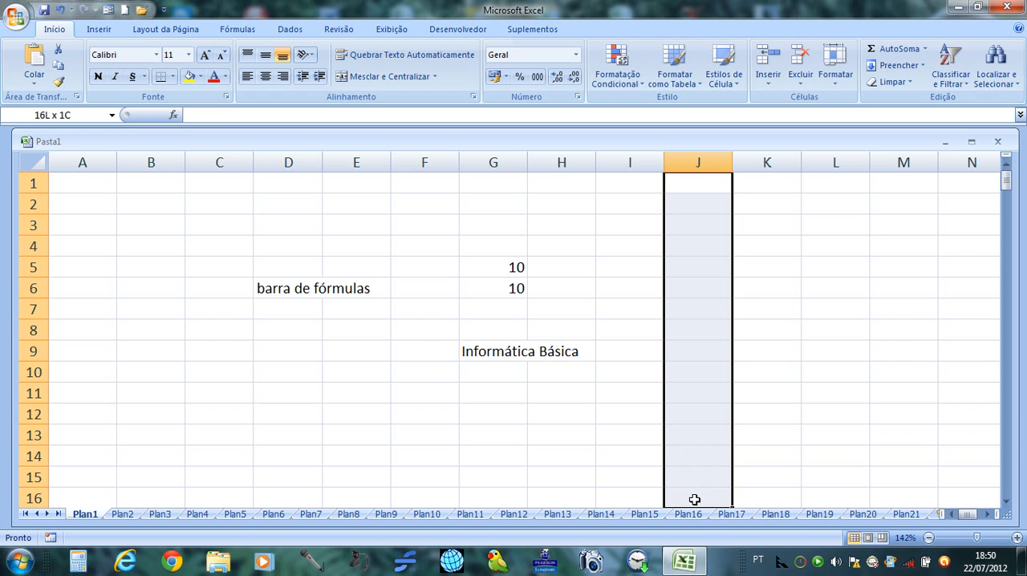
drag(695, 499, 695, 500)
Move the empty cell B3 down to B11, and select the range B2:B11.
click(148, 228)
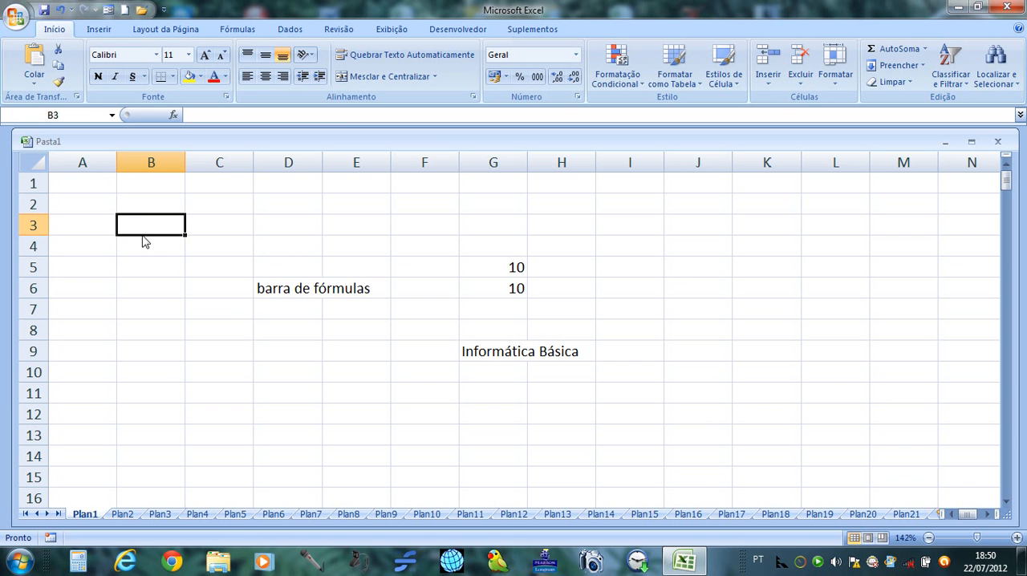
drag(142, 235, 156, 396)
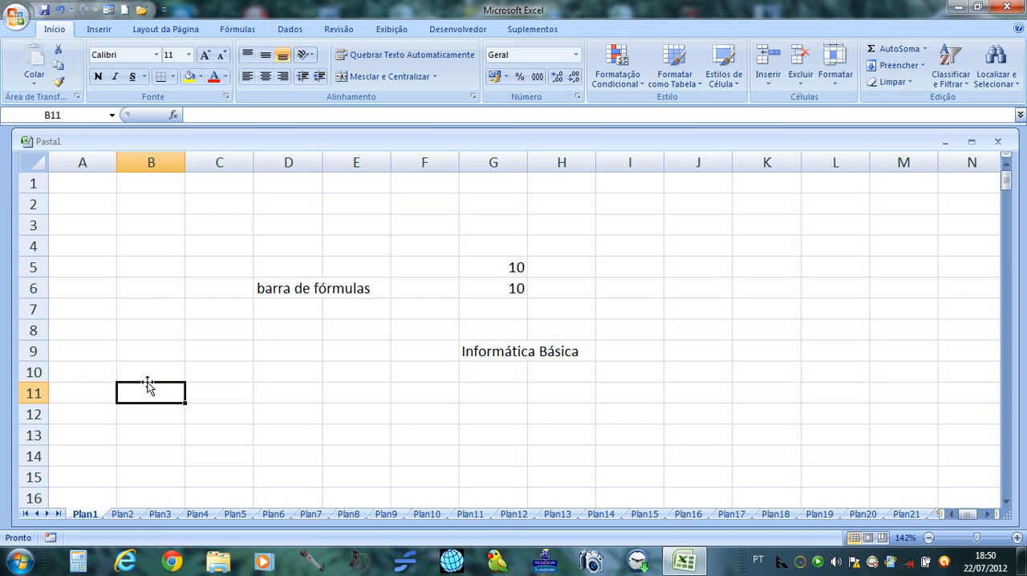
drag(147, 386, 128, 397)
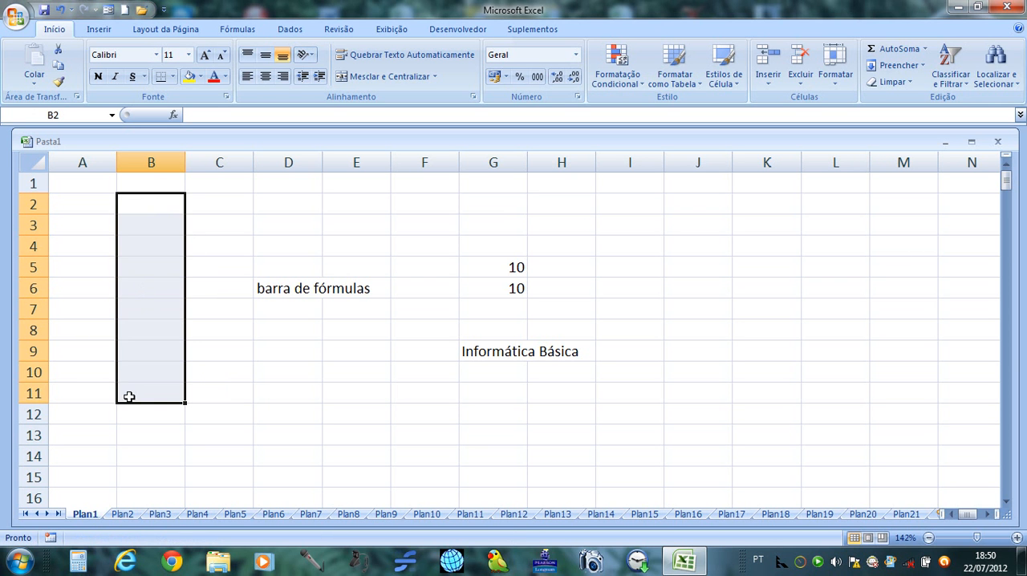
Fill the formula in G6 down through G15, and undo the fill.
click(504, 287)
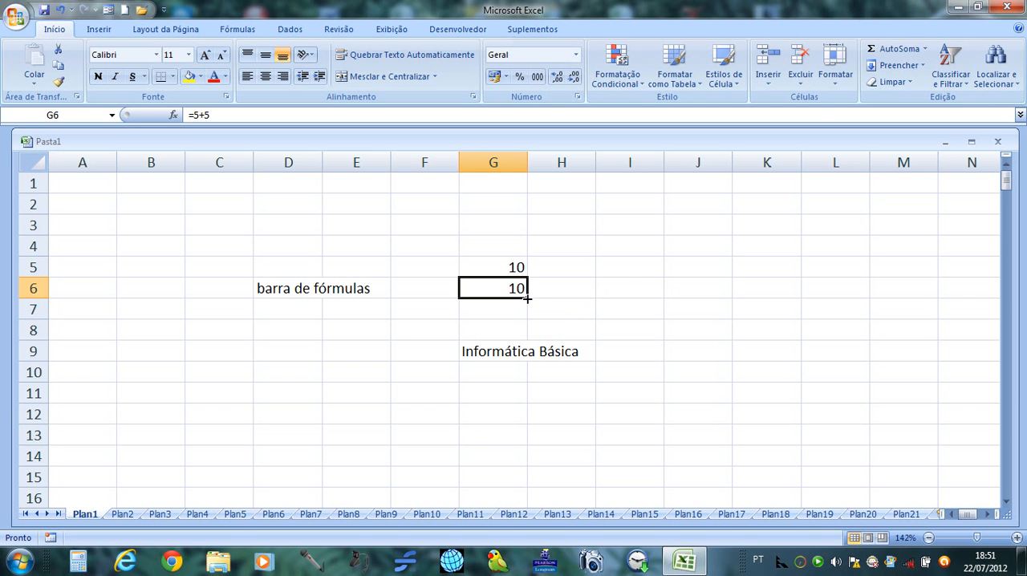
drag(527, 299, 508, 489)
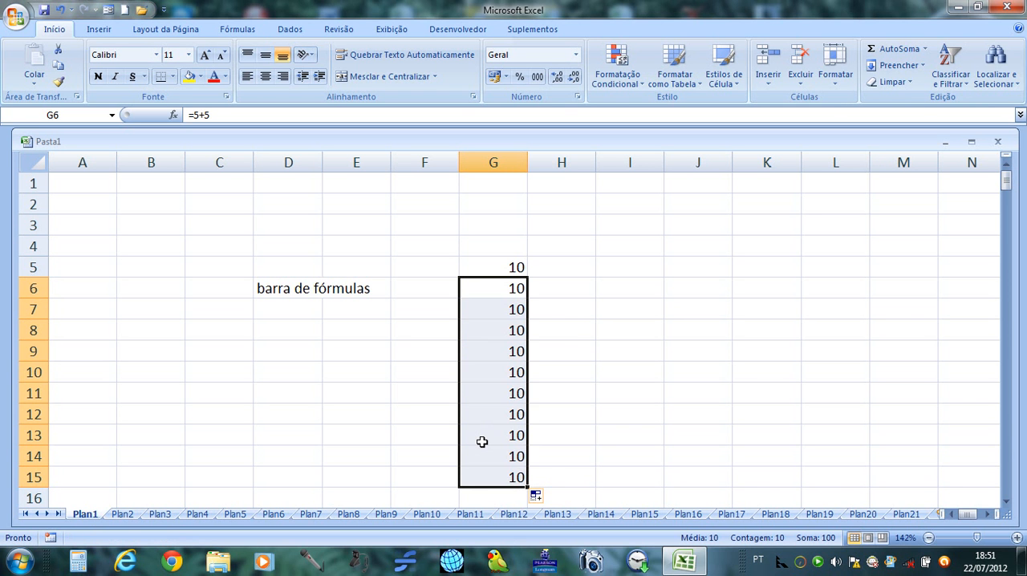
key(ctrl+z)
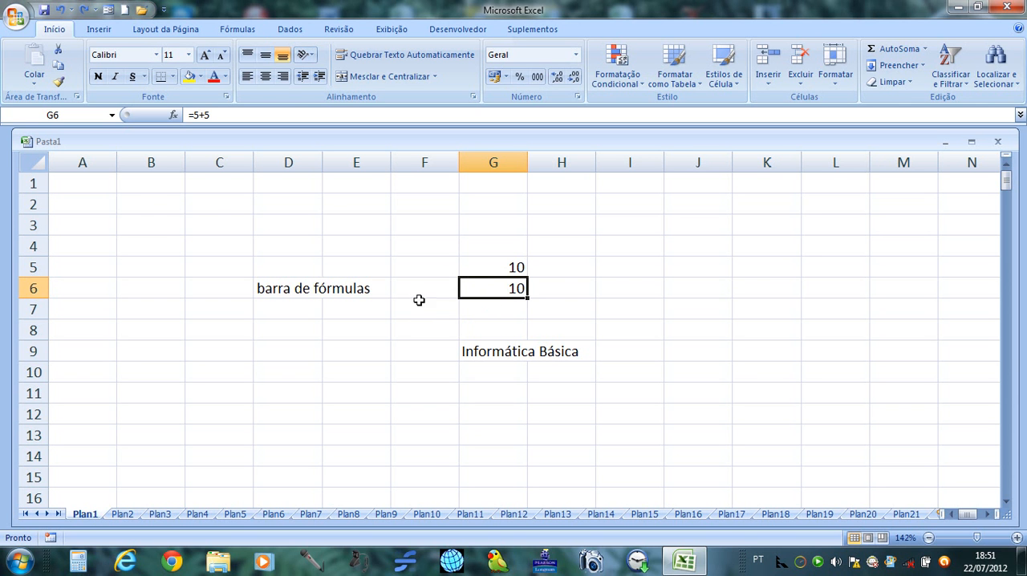
Select the rectangular cell block from B2 to I14.
click(147, 203)
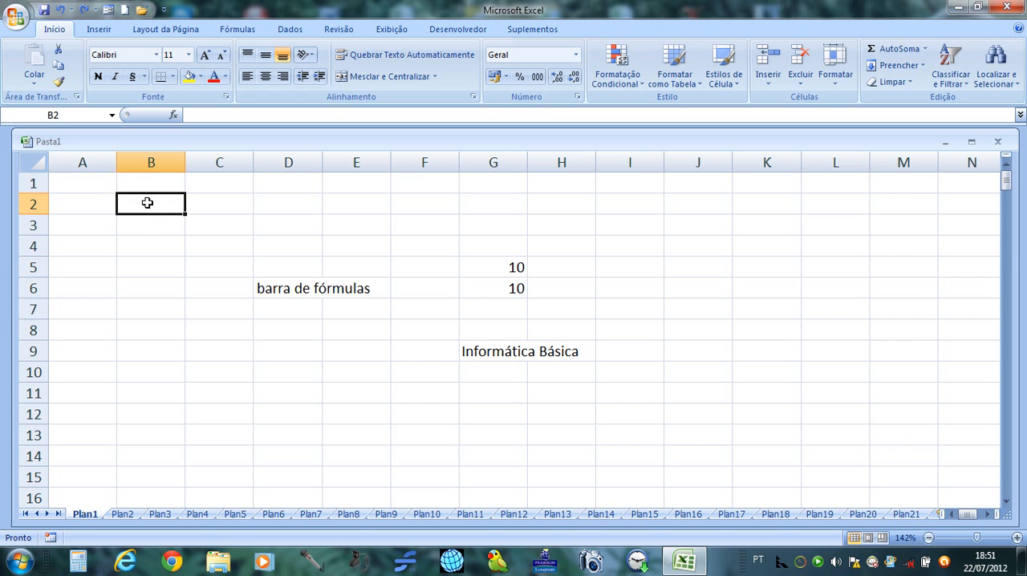
drag(147, 203, 650, 464)
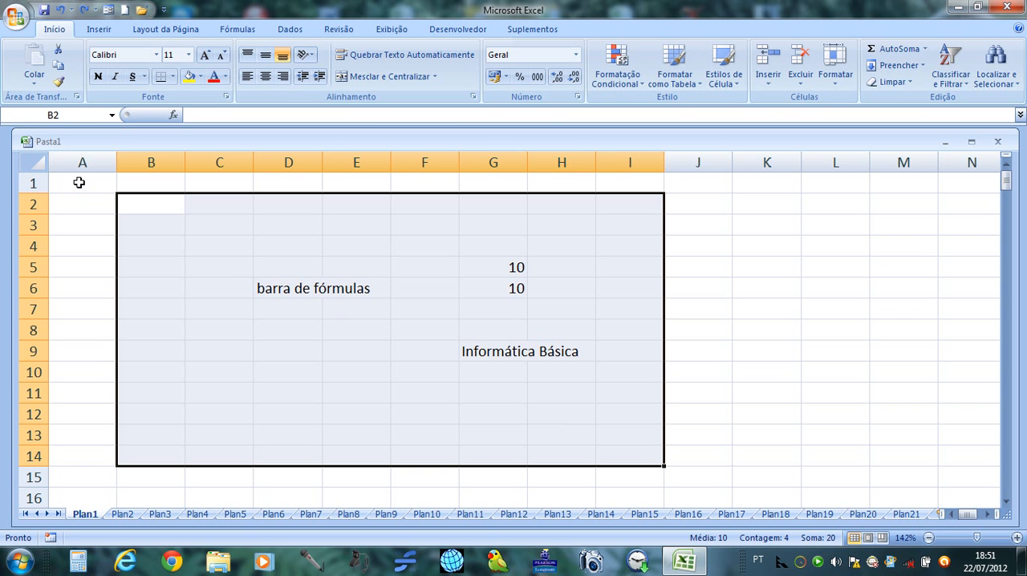
Fill rows 1 to 15 of columns A, E and I and rows 1 to 16 of columns C and G with dark olive green, as one multiple selection.
drag(79, 183, 52, 471)
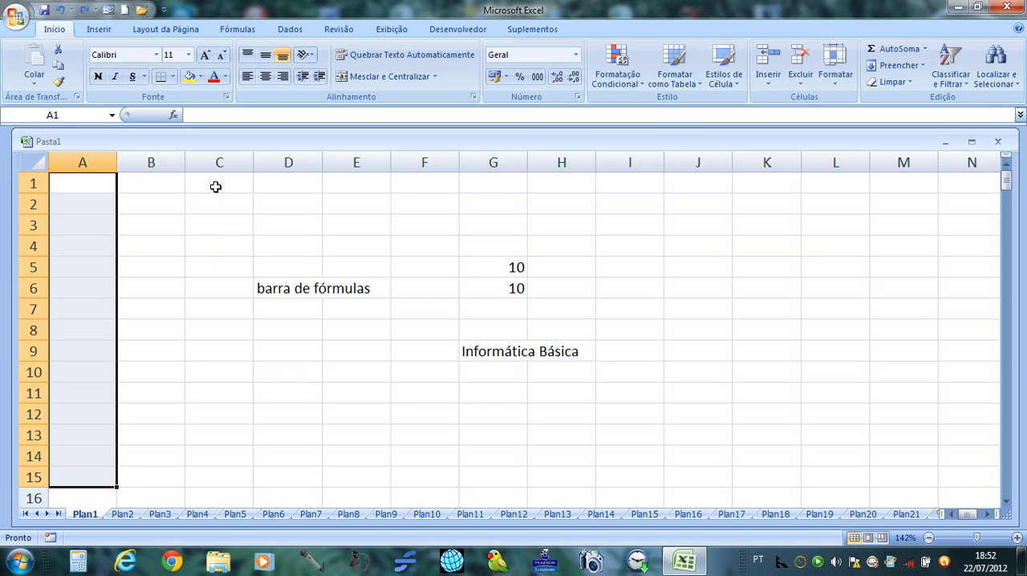
drag(215, 186, 196, 490)
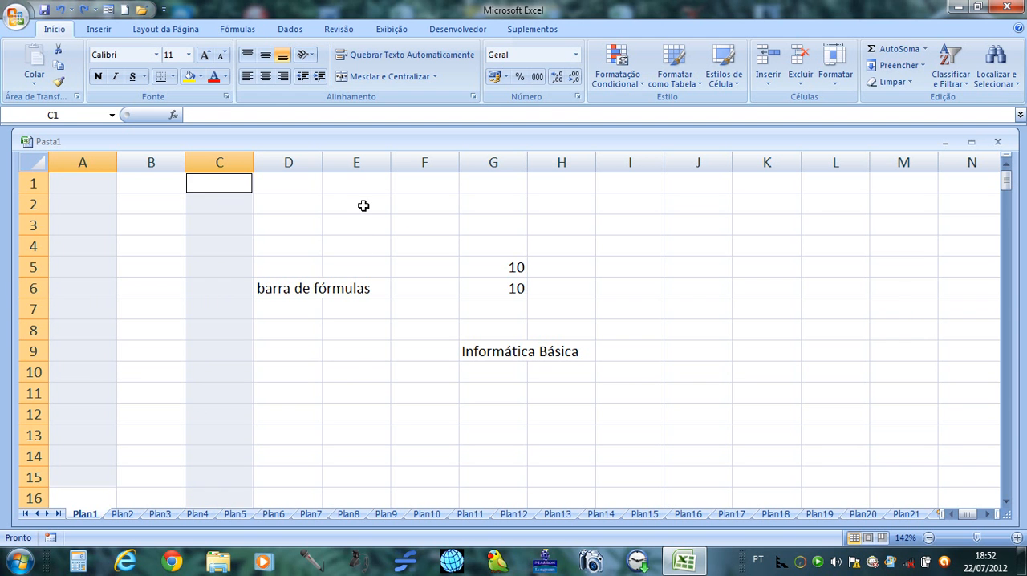
drag(363, 180, 348, 480)
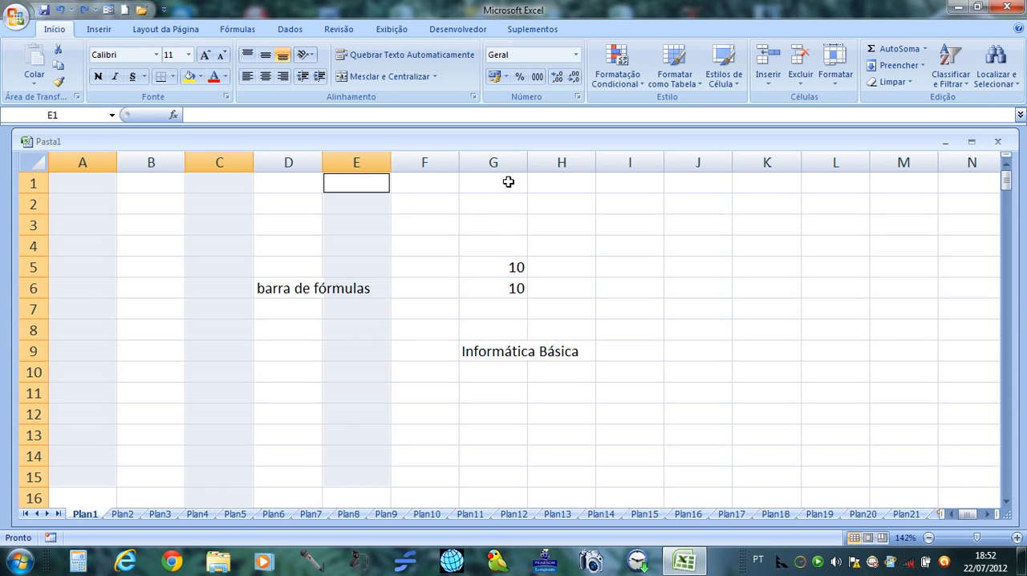
mouse_move(509, 182)
mouse_down()
mouse_move(498, 254)
mouse_move(500, 489)
mouse_up()
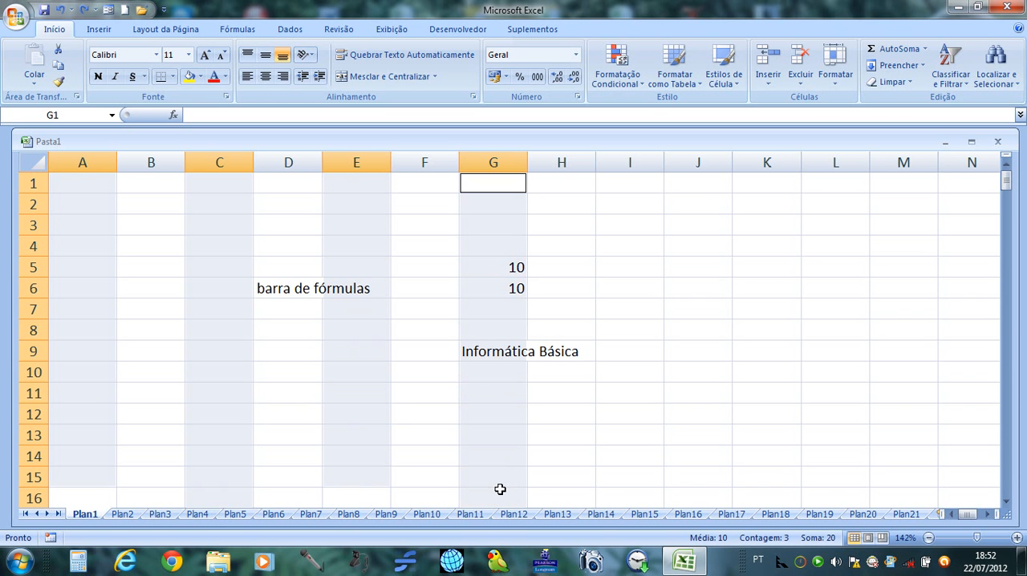
drag(645, 187, 621, 474)
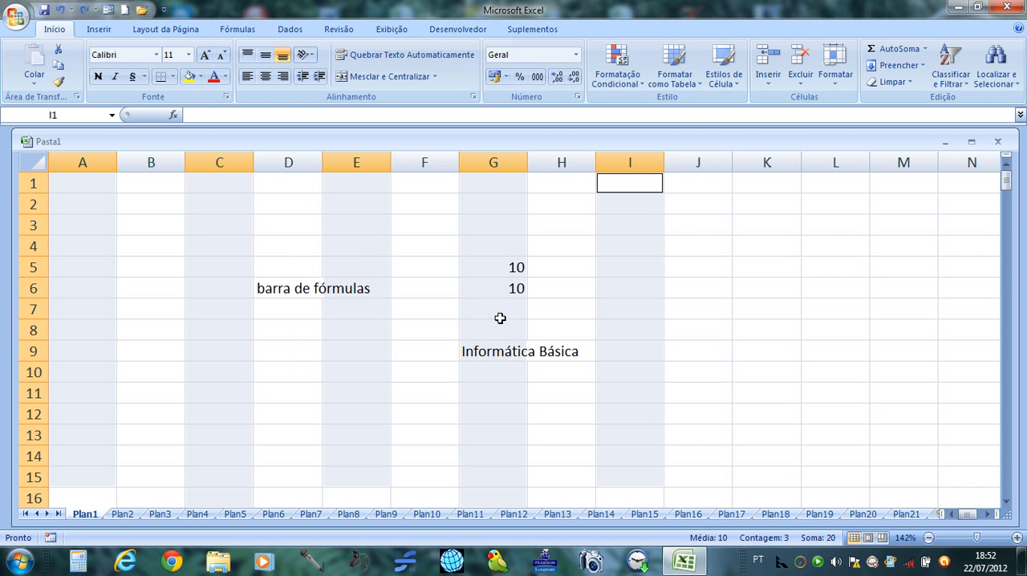
click(201, 76)
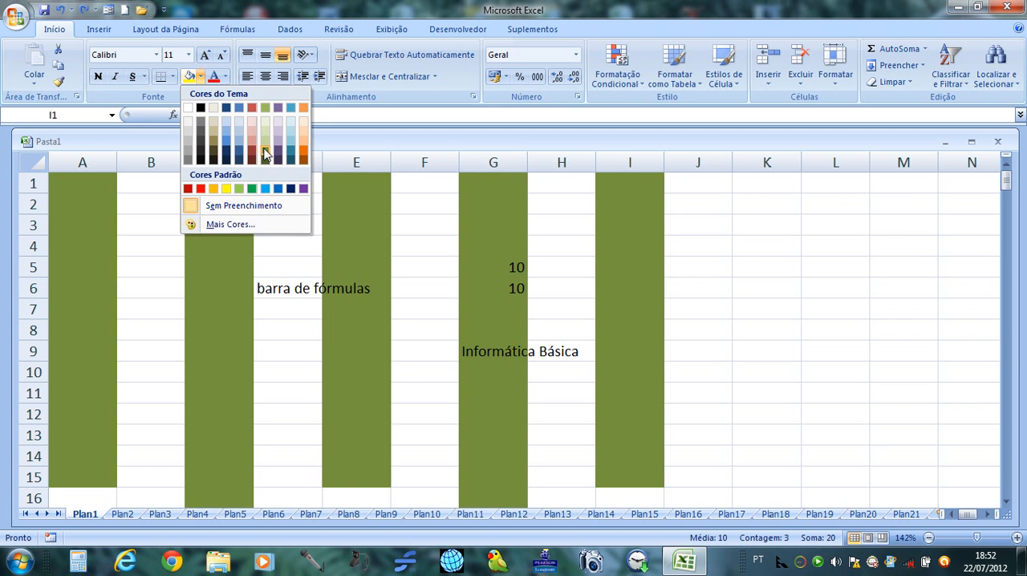
click(265, 153)
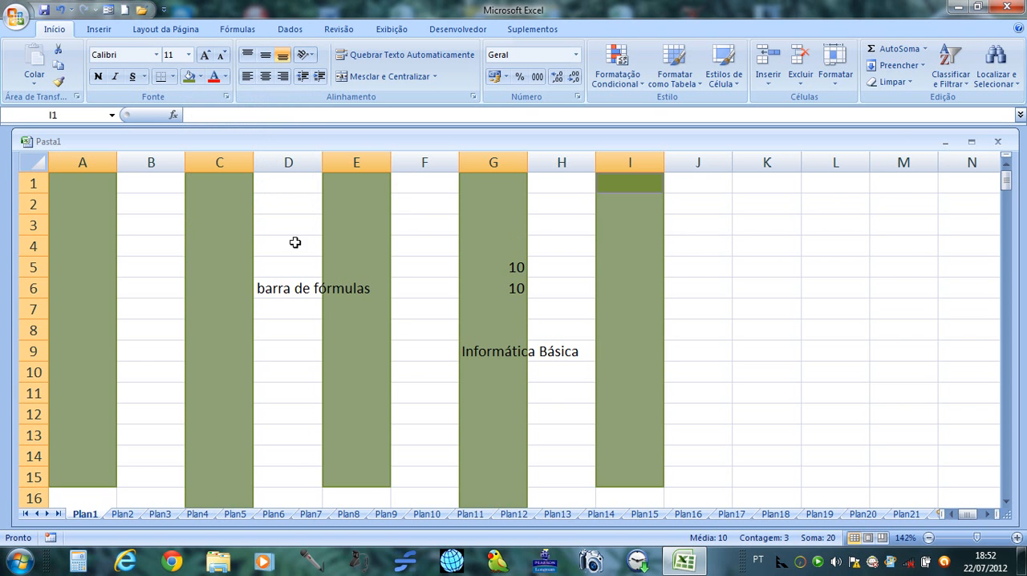
Fill the non-adjacent cells K5, K8, M11, N4, M7 and L2 together with the same olive green, and deselect them.
click(773, 271)
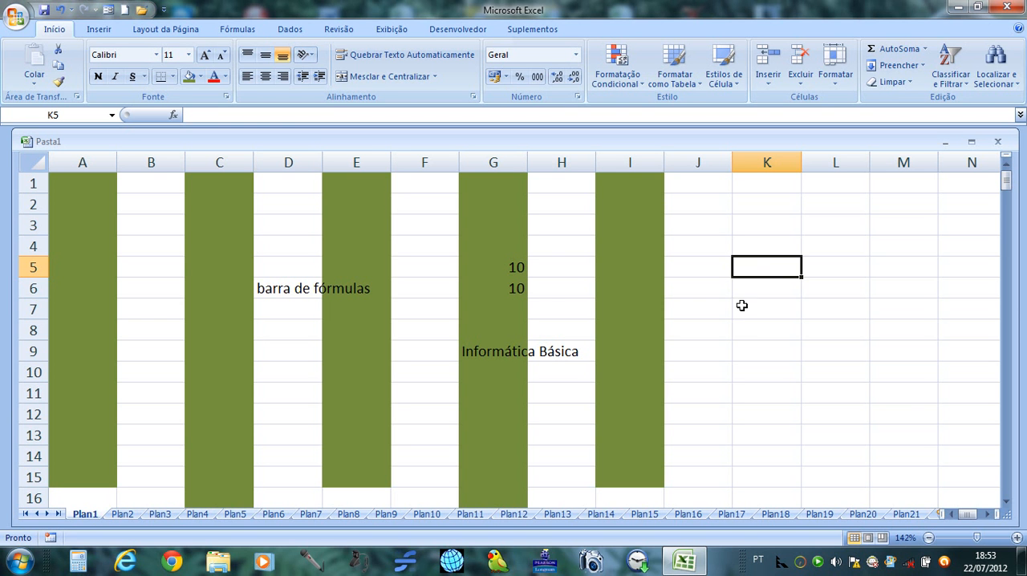
ctrl+click(739, 332)
ctrl+click(875, 390)
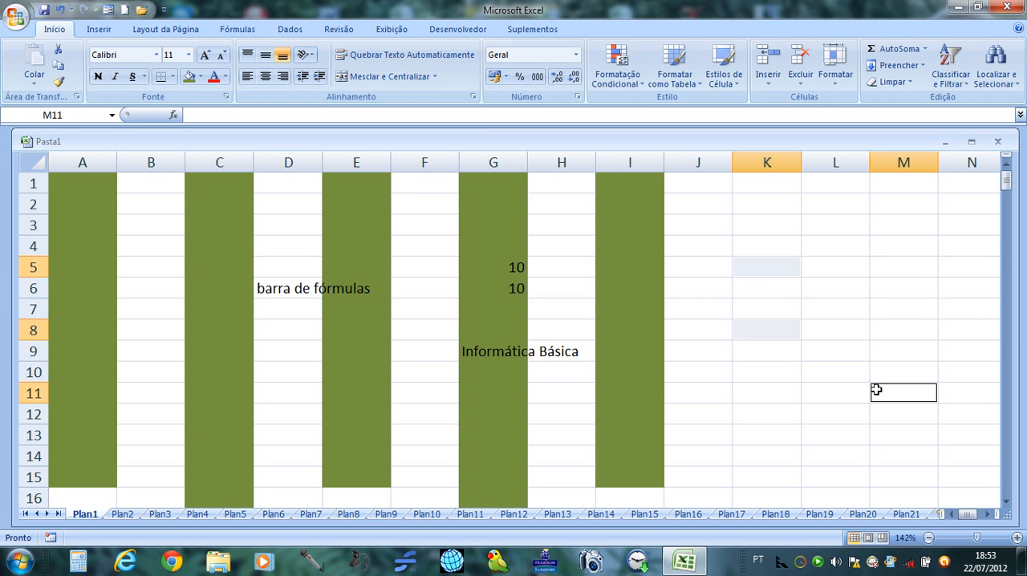
ctrl+click(950, 247)
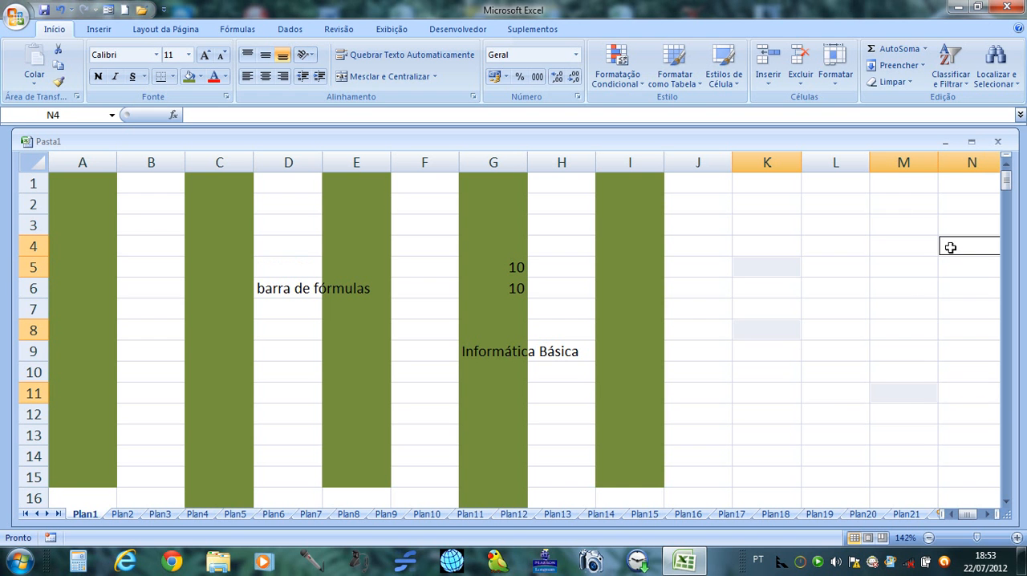
ctrl+click(908, 300)
ctrl+click(830, 201)
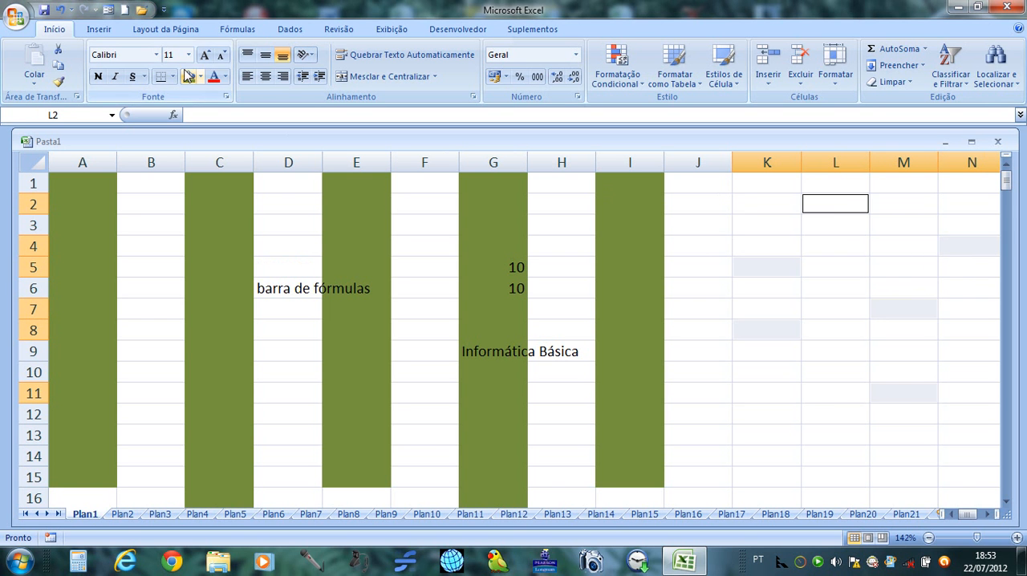
click(190, 77)
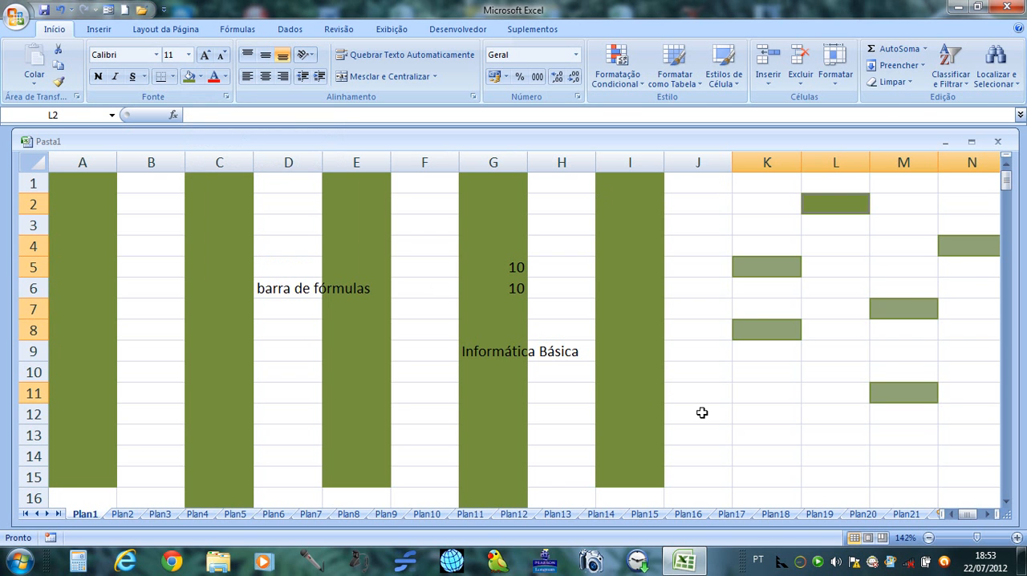
click(744, 411)
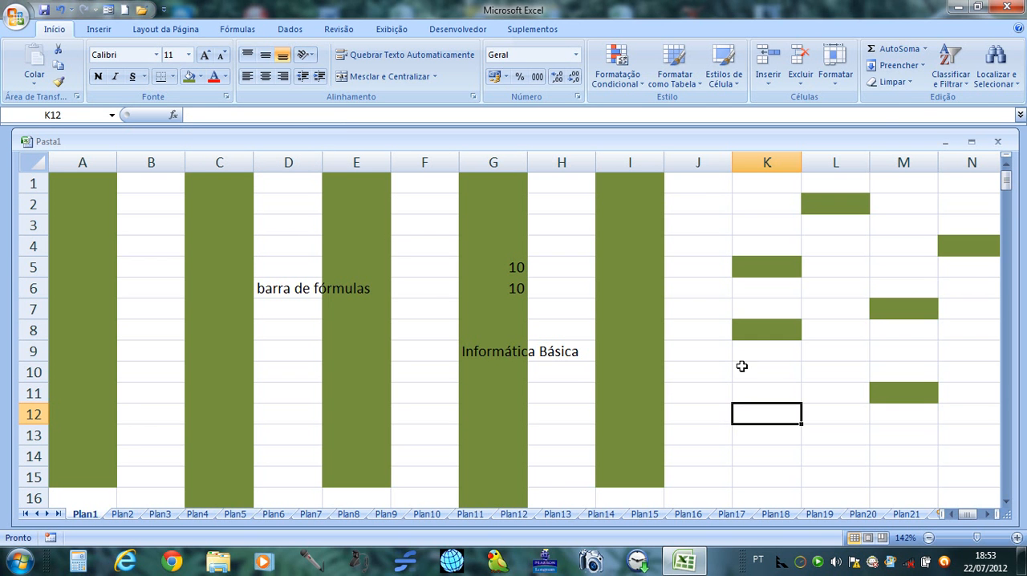
Fill L4, A7:J7, K13, D14:I14, C11:F11, C3:G3, J3, N9 and K10 with dark red, as one multiple selection.
click(845, 243)
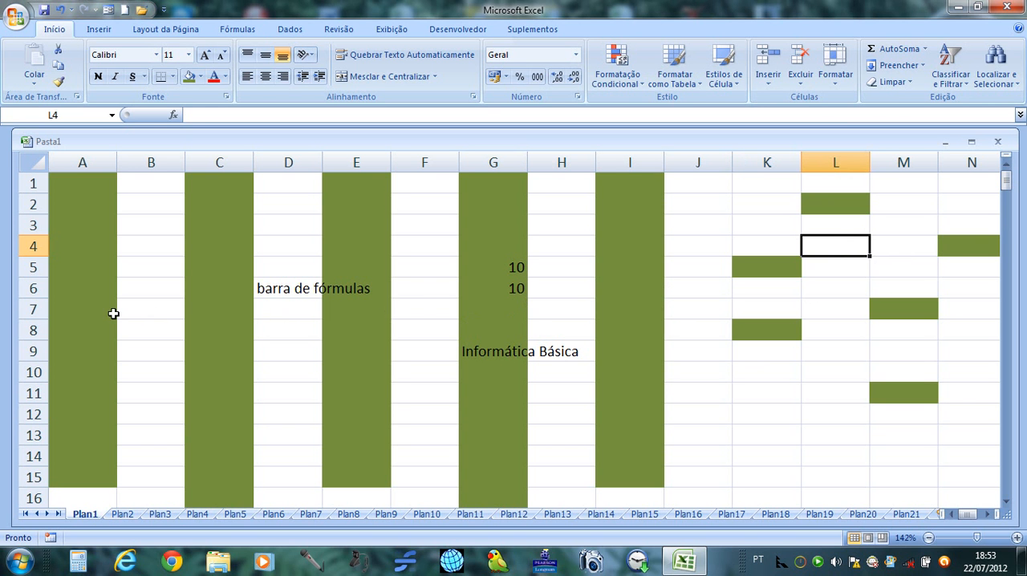
drag(84, 305, 672, 310)
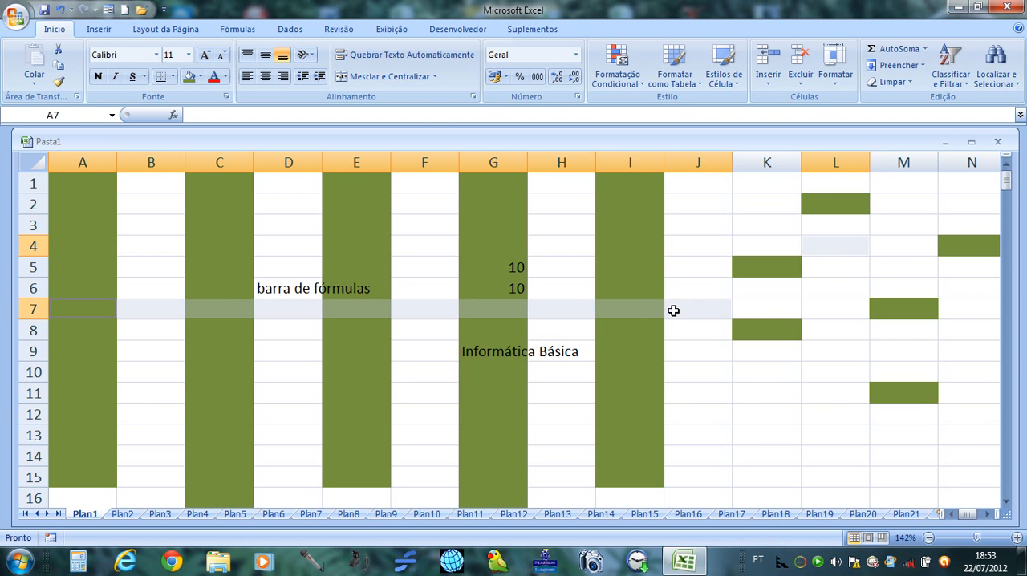
click(736, 436)
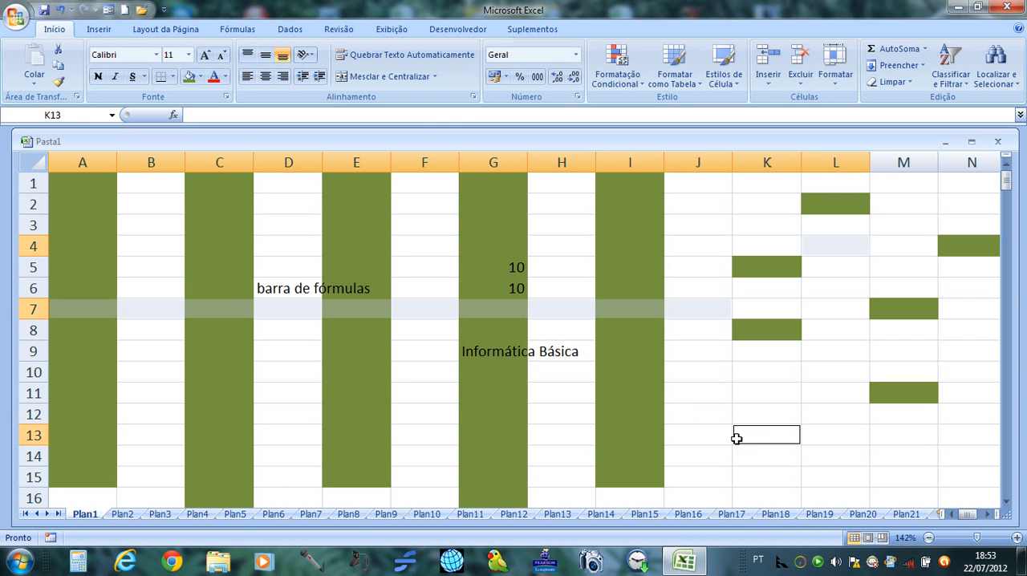
drag(607, 454, 263, 459)
drag(198, 395, 454, 392)
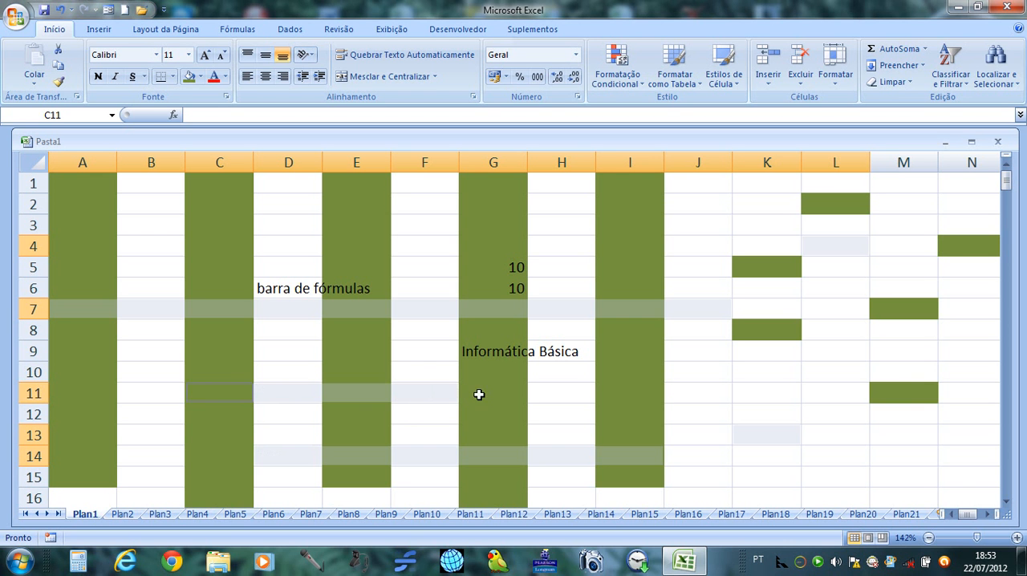
click(202, 225)
drag(295, 227, 497, 221)
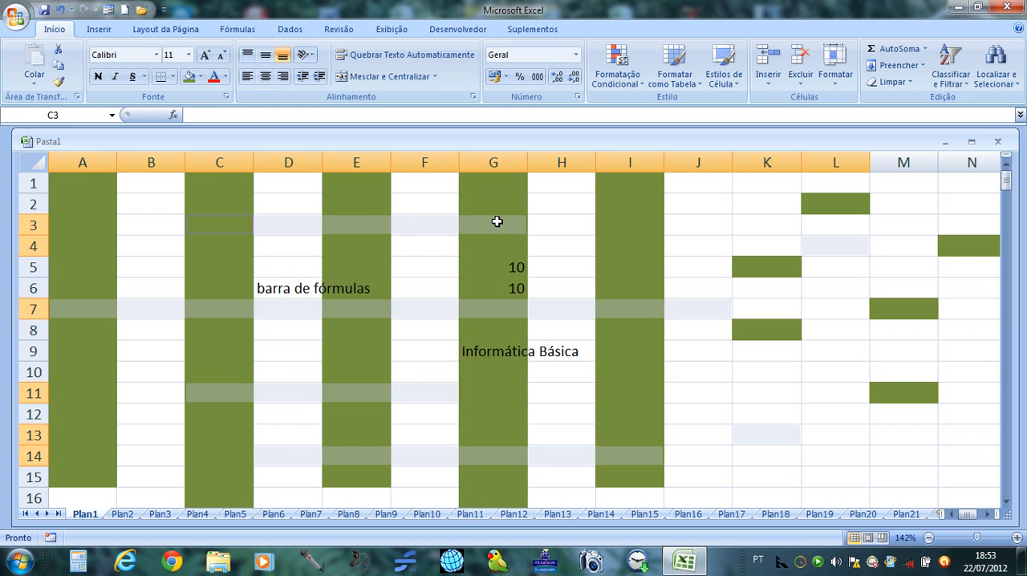
click(696, 218)
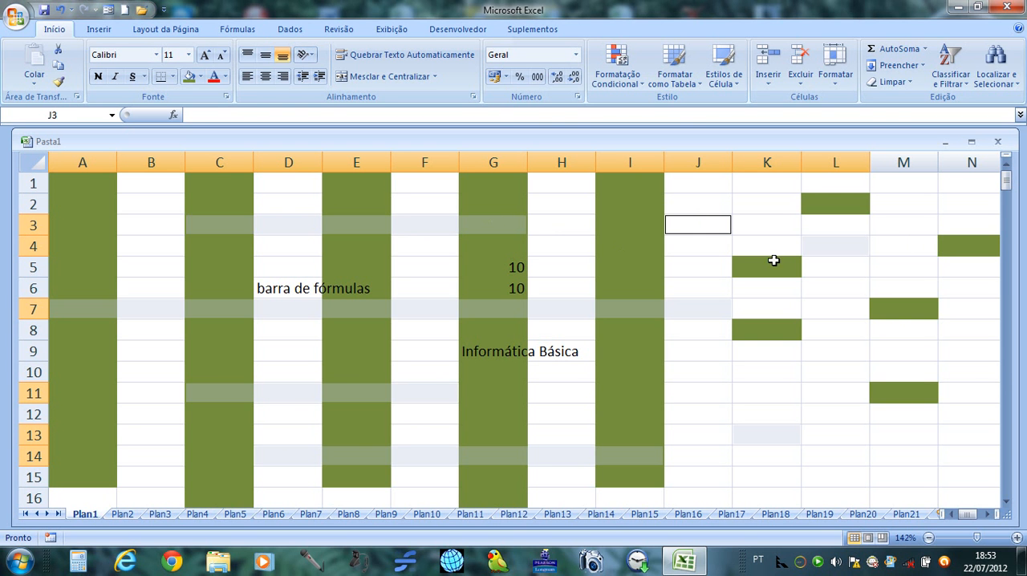
click(965, 353)
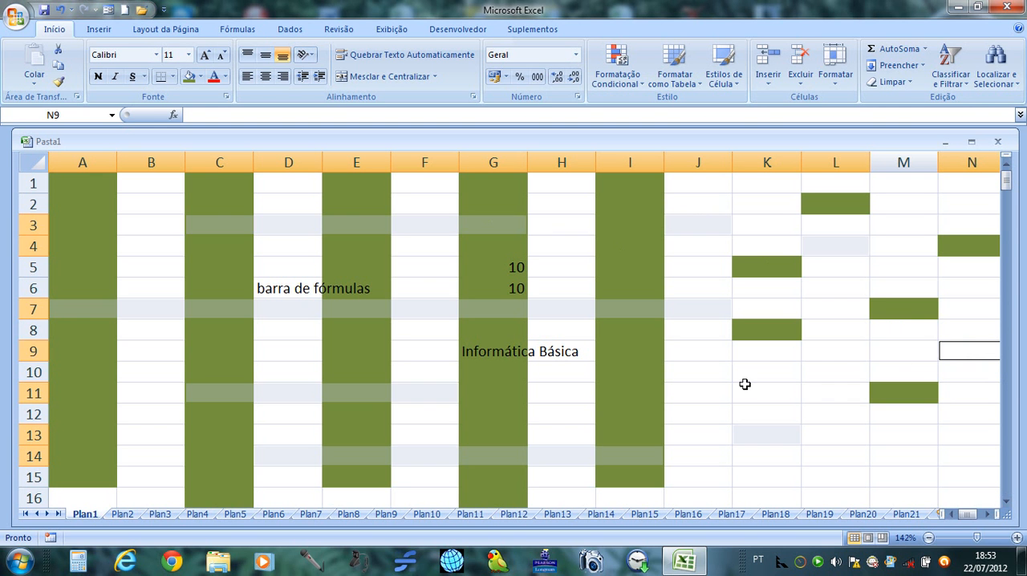
click(770, 374)
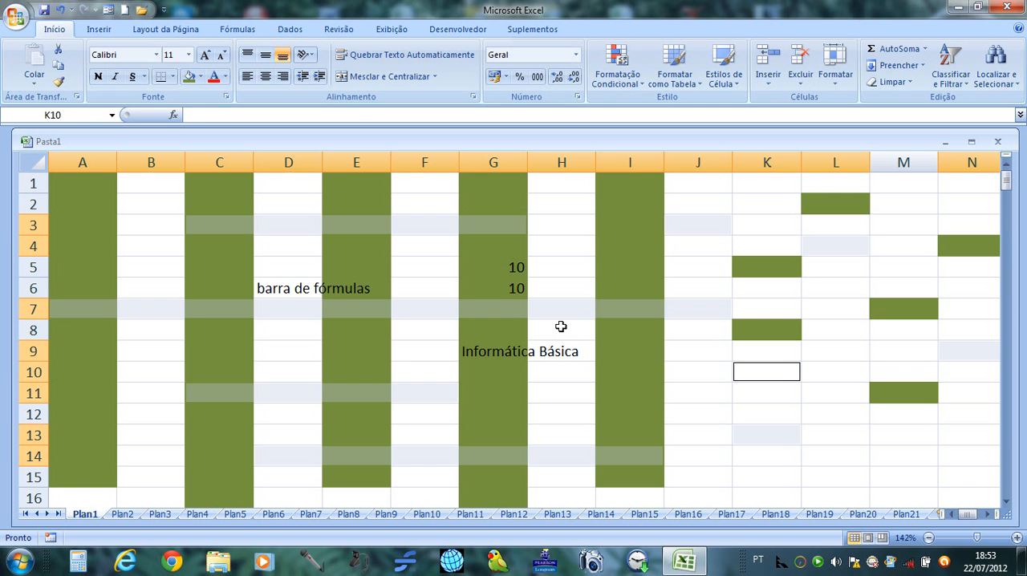
click(201, 79)
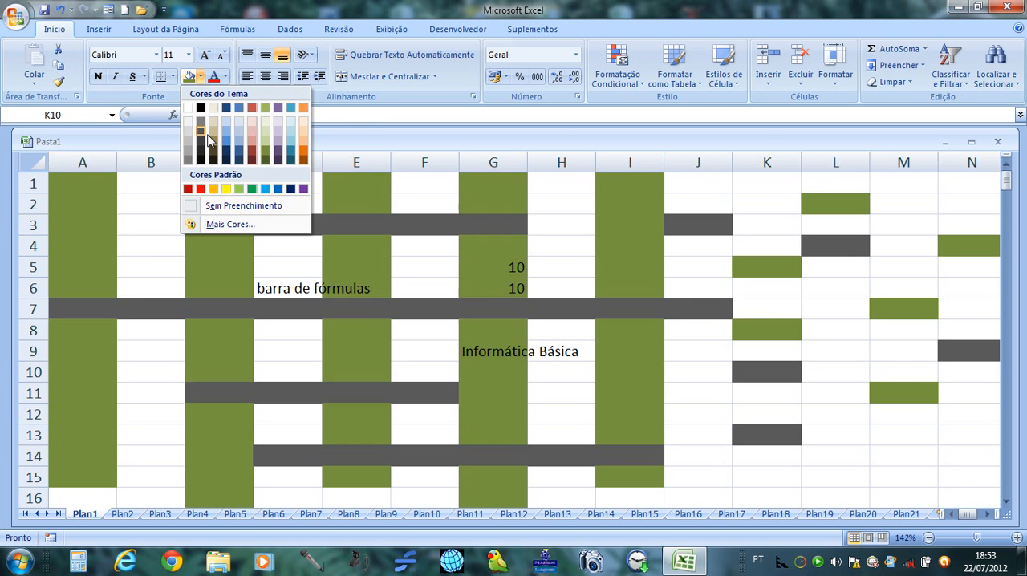
click(254, 154)
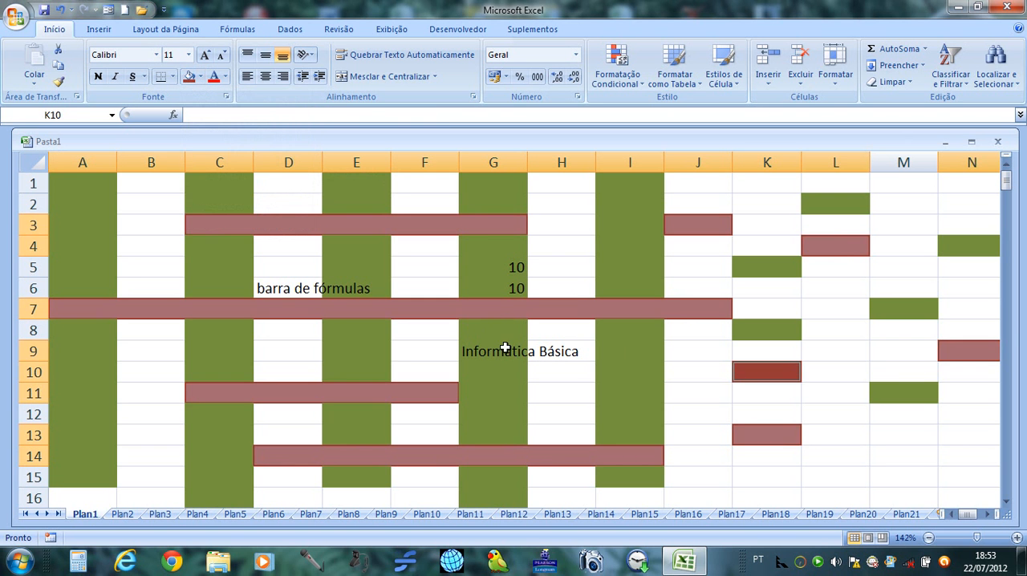
Fill the single cell I10 with dark purple, and deselect it by selecting M14.
click(630, 373)
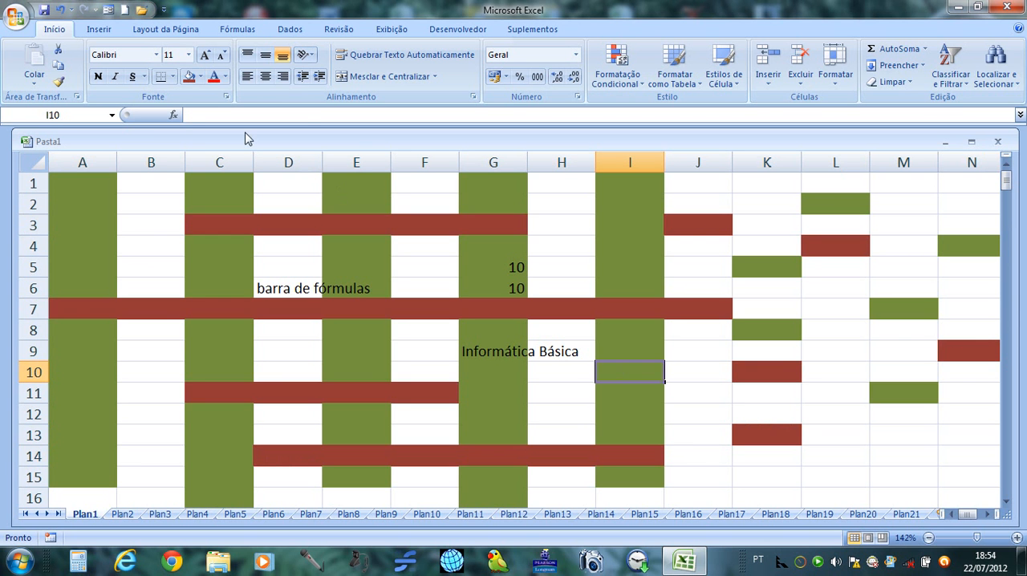
click(200, 76)
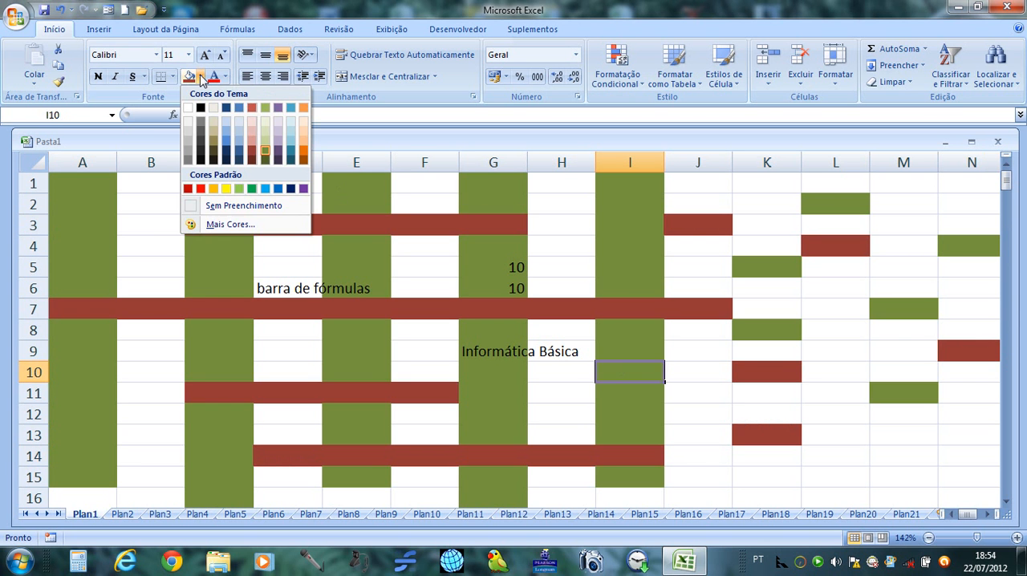
click(278, 163)
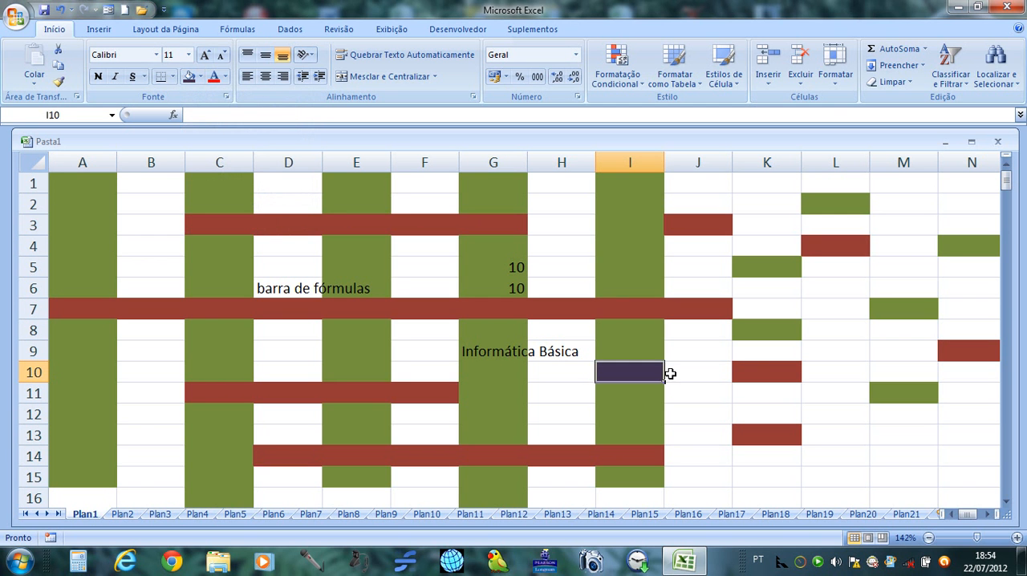
click(901, 455)
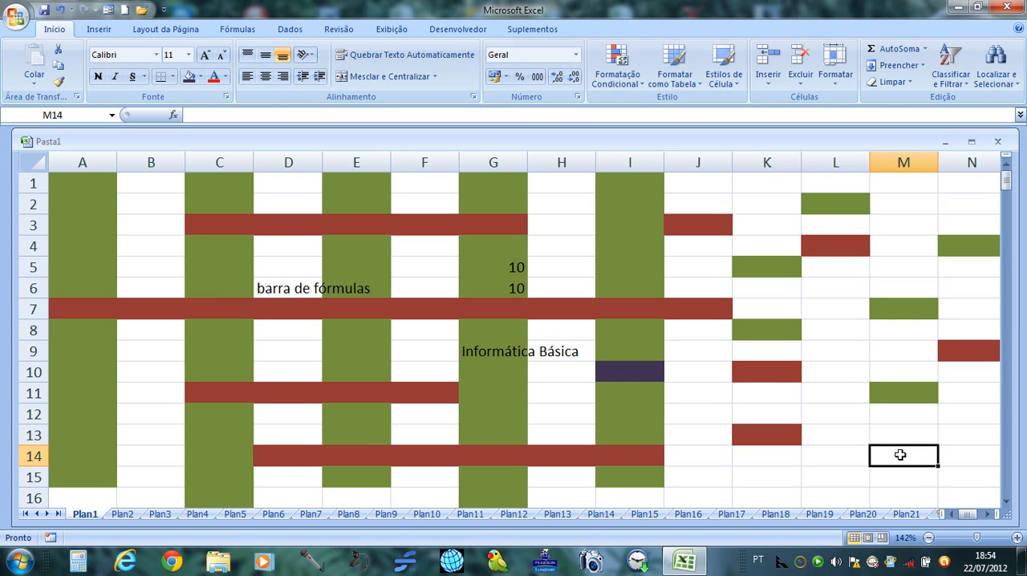
Select N15, extend the selection leftwards along row 15, and release it by moving to O15.
click(972, 474)
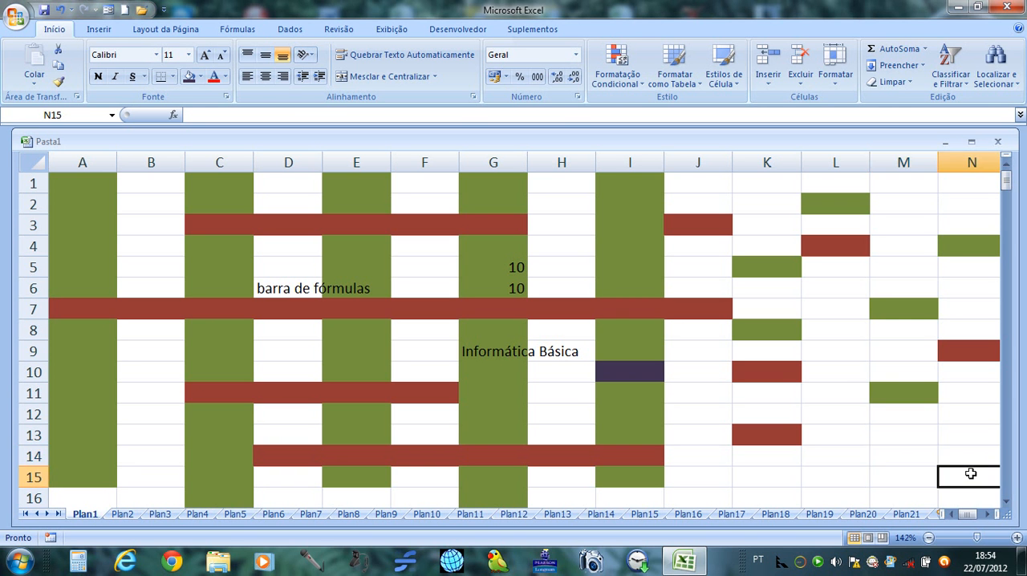
key(shift+Left)
key(shift+Left)
key(shift+Left)
key(shift+Left)
key(shift+Left)
key(shift+Left)
key(shift+Left)
key(shift+Left)
key(shift+Left)
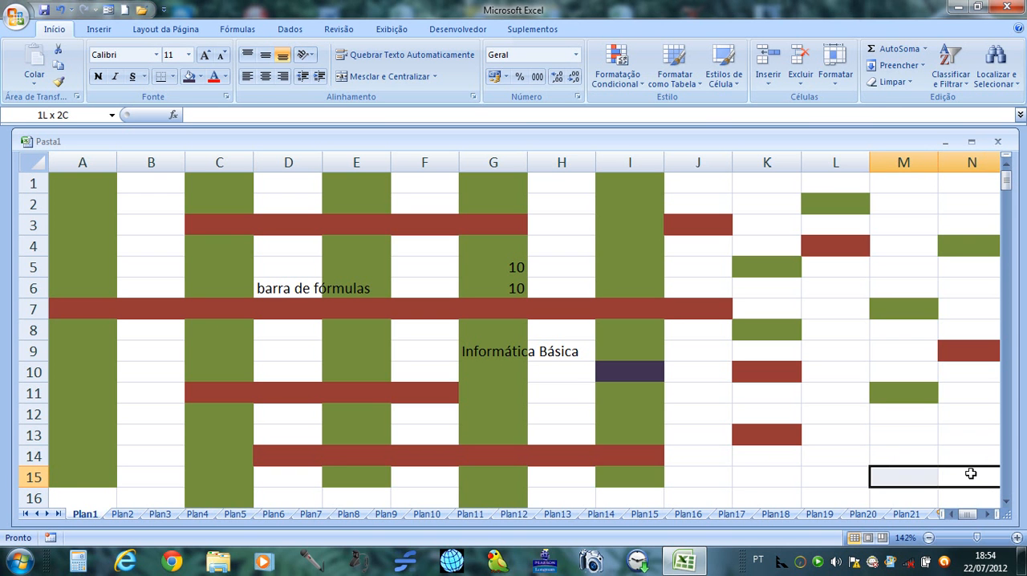
key(Right)
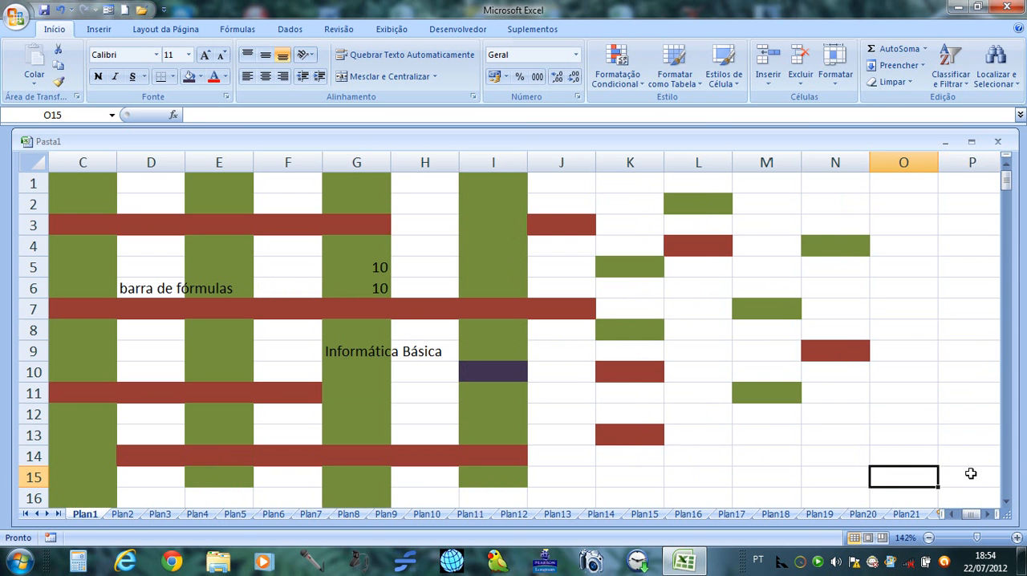
Move the active cell along row 15 to A15 and up column A to A1.
key(Left)
key(Left)
key(Left)
key(Left)
key(Left)
key(Left)
key(Left)
key(Left)
key(Left)
key(Left)
key(Left)
key(Left)
key(Left)
key(Left)
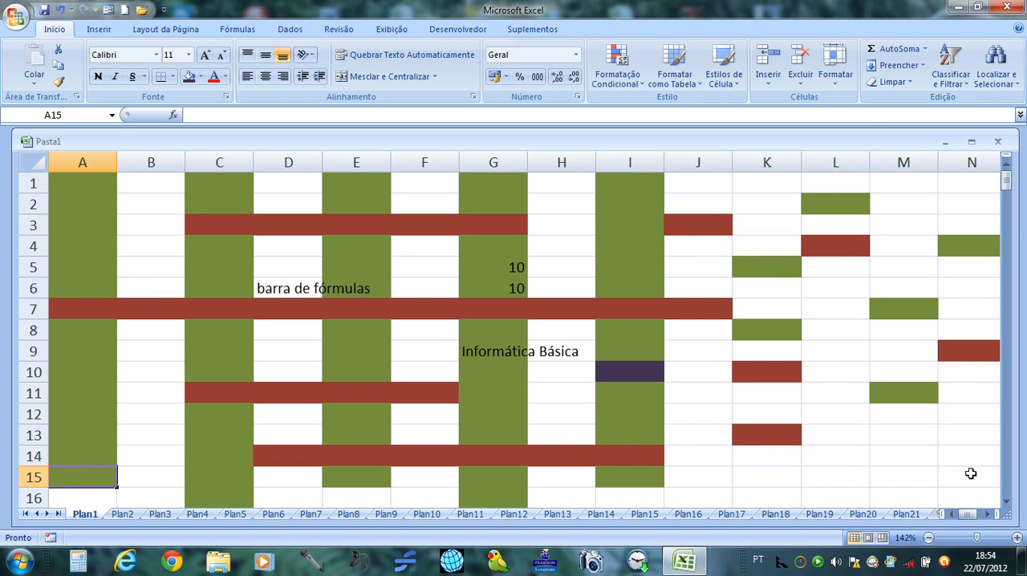
key(Up)
key(Up)
key(Up)
key(Up)
key(Up)
key(Up)
key(Up)
key(Up)
key(Up)
key(Up)
key(Up)
key(Up)
key(Up)
key(Up)
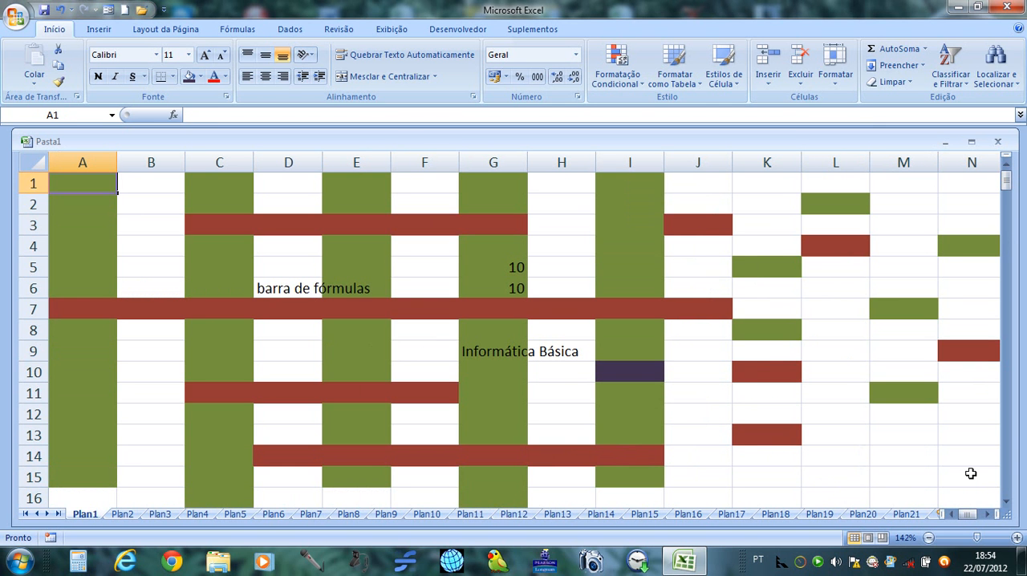
key(Down)
key(Up)
Extend the selection from A1 down to row 16 and across to column O, and fill the block A1:O16 with yellow.
key(shift+Down)
key(shift+Down)
key(shift+Down)
key(shift+Down)
key(shift+Down)
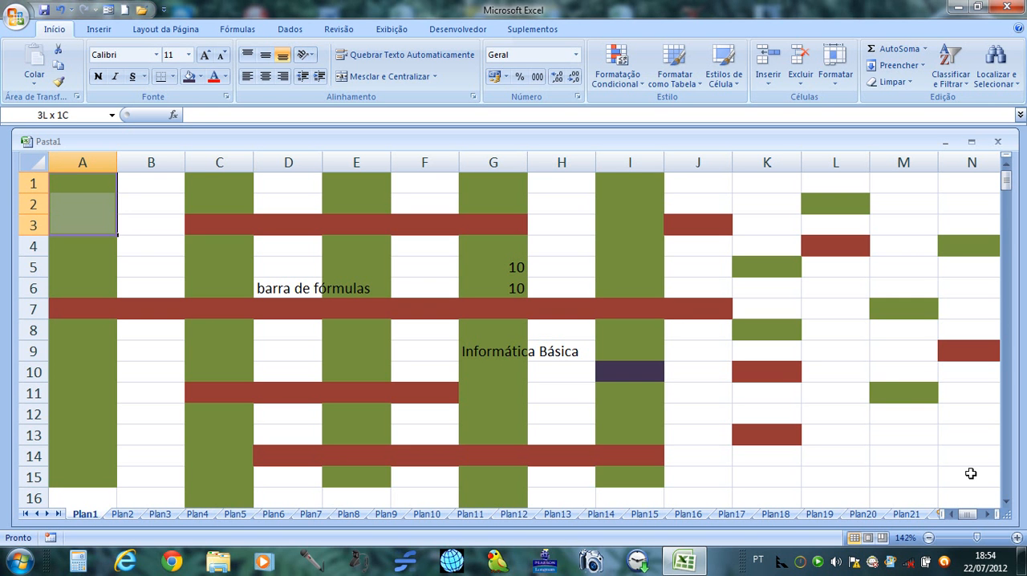
key(shift+Down)
key(shift+Down)
key(shift+Down)
key(shift+Down)
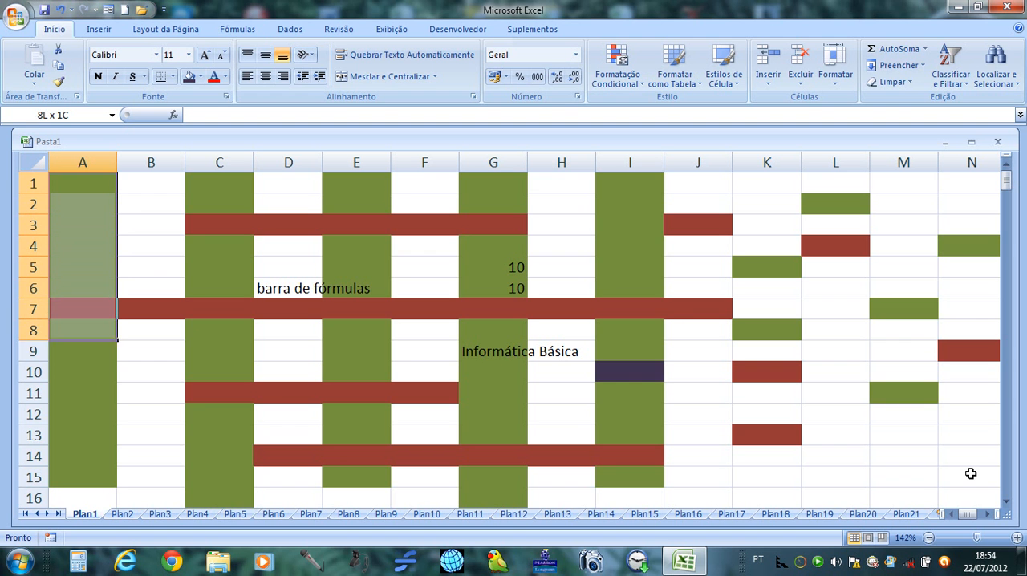
key(shift+Down)
key(shift+Down)
key(shift+Down)
key(shift+Down)
key(shift+Down)
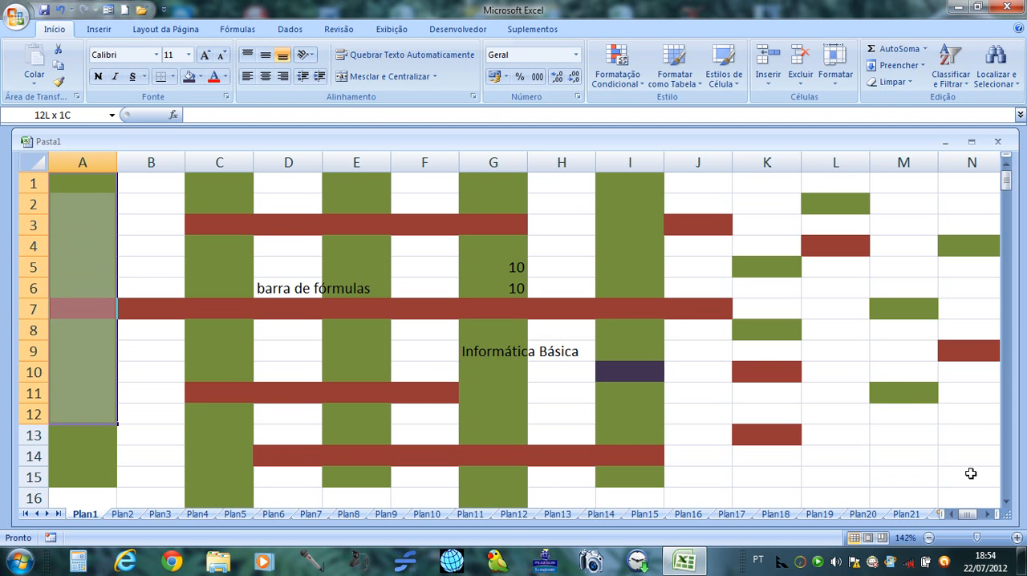
key(shift+Down)
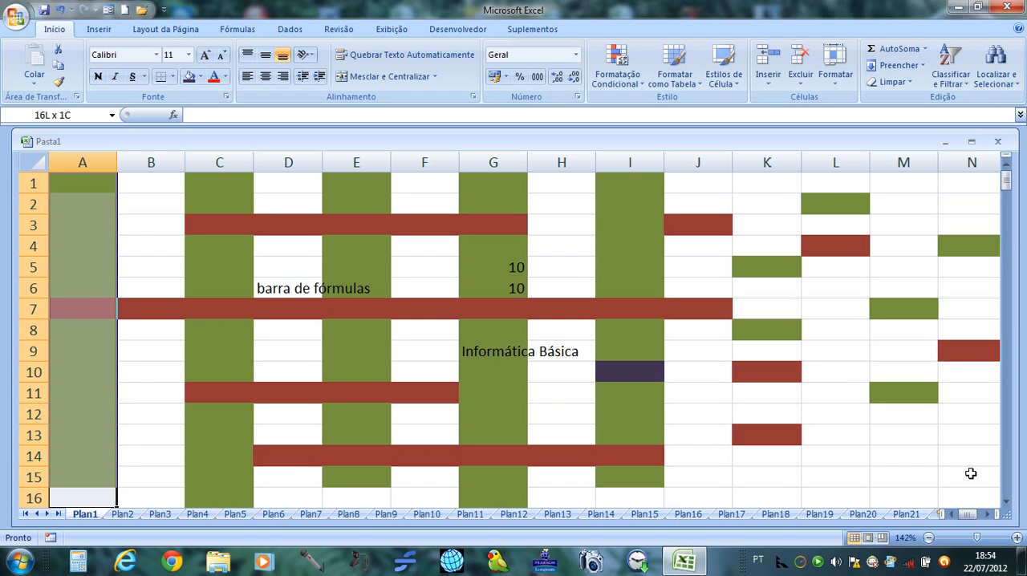
key(shift+Right)
key(shift+Right)
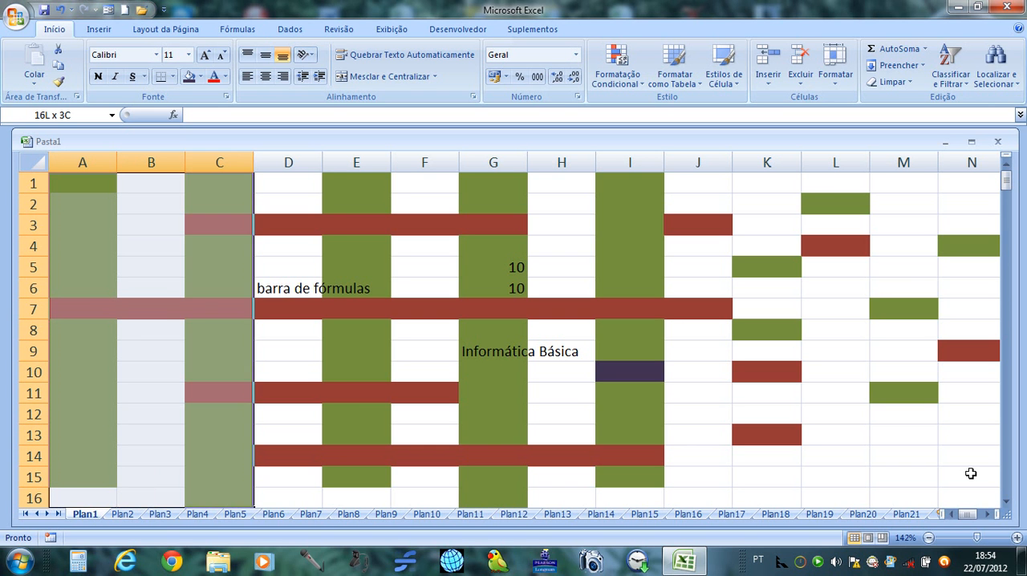
key(shift+Right)
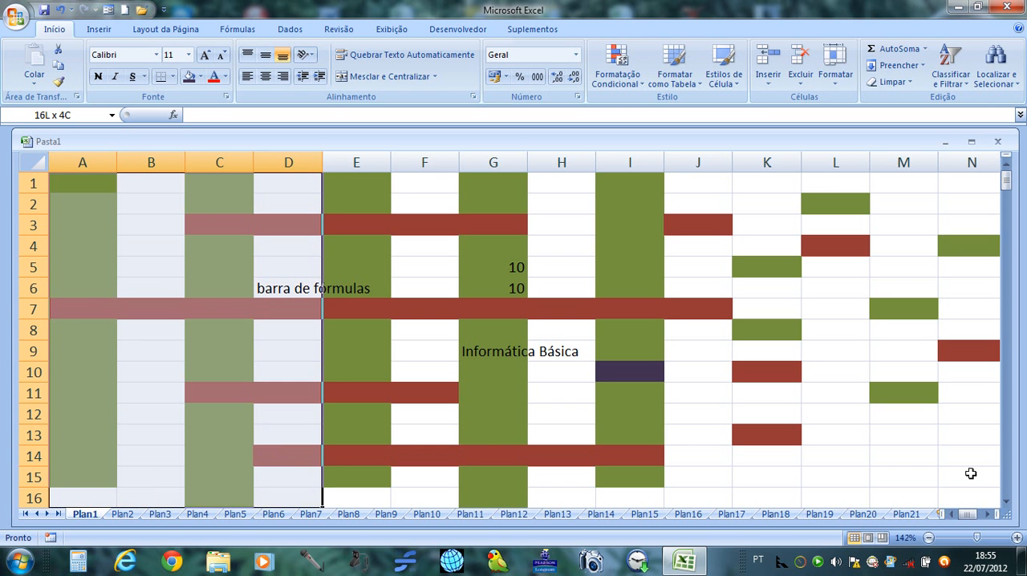
key(shift+Right)
key(shift+Right)
key(shift+Right)
key(shift+Right)
key(shift+Right)
key(shift+Right)
key(shift+Right)
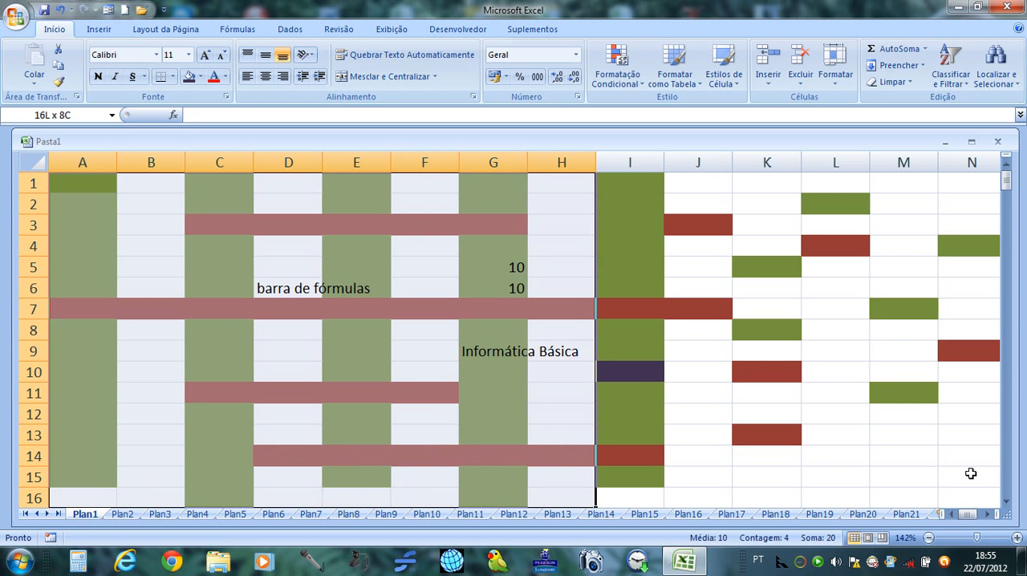
key(shift+Right)
key(shift+Right)
key(shift+Right)
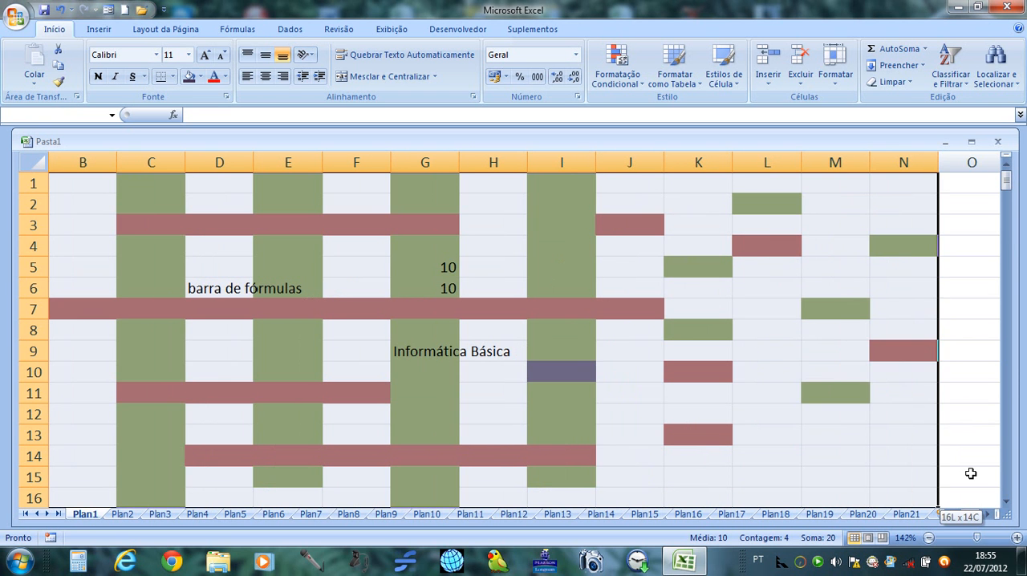
key(shift+Right)
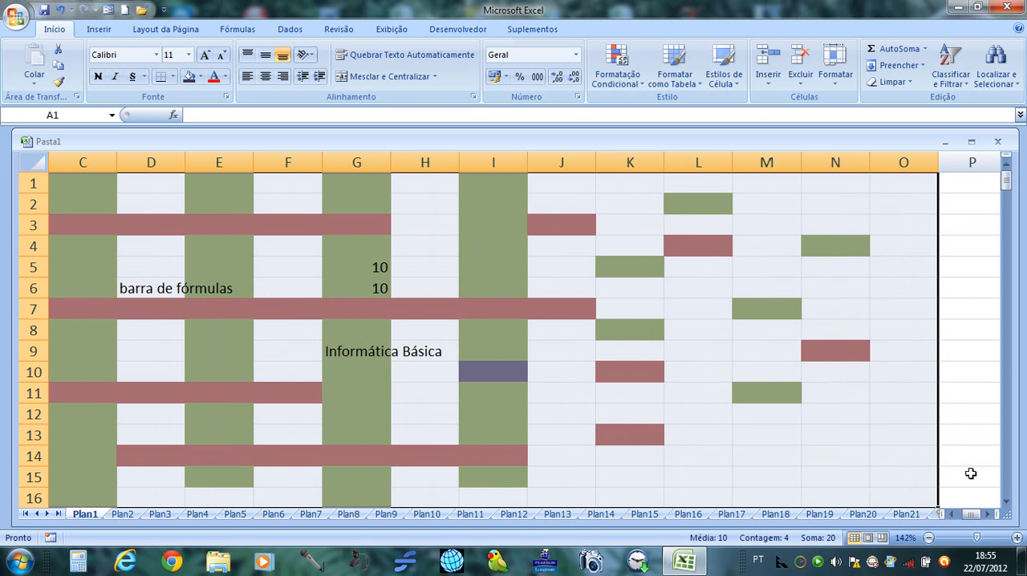
click(200, 76)
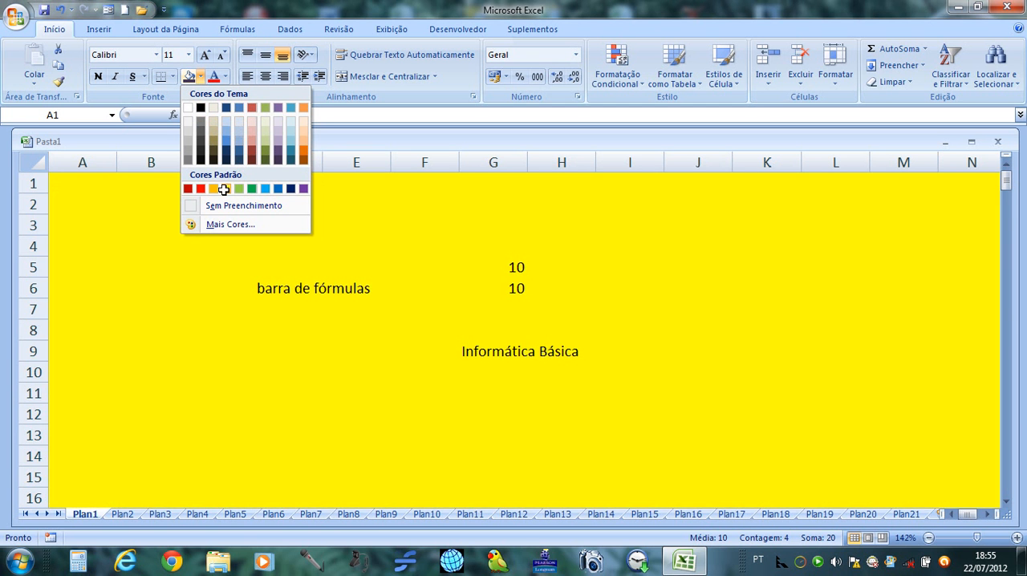
click(226, 187)
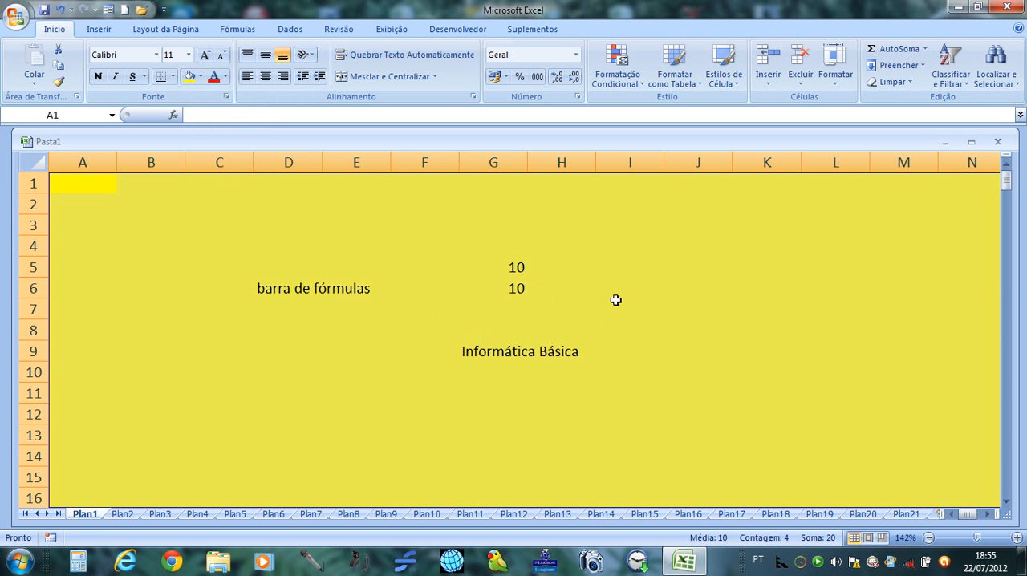
Fill the single cell I4 with dark tan, and deselect it by selecting F4.
click(635, 255)
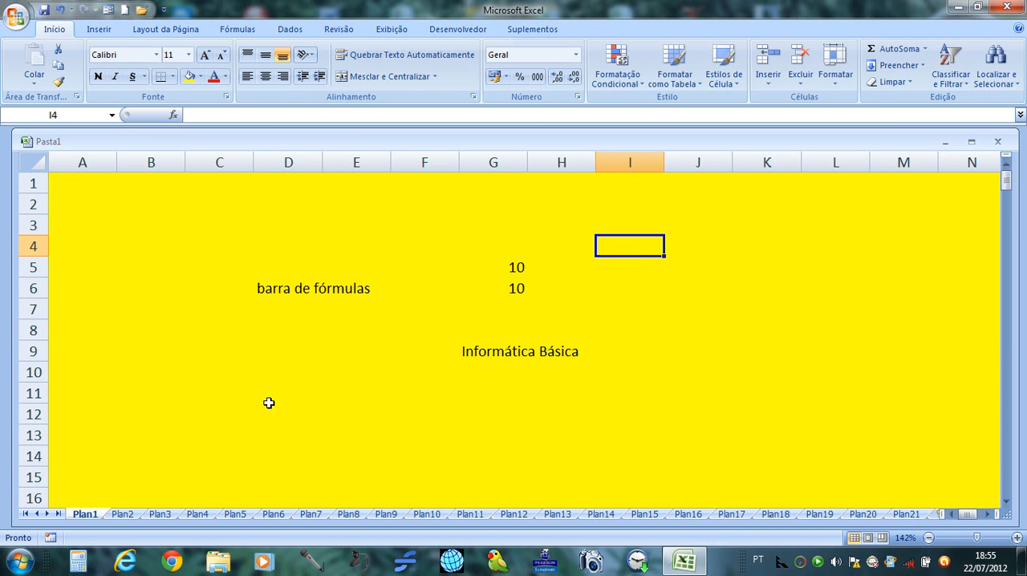
click(200, 76)
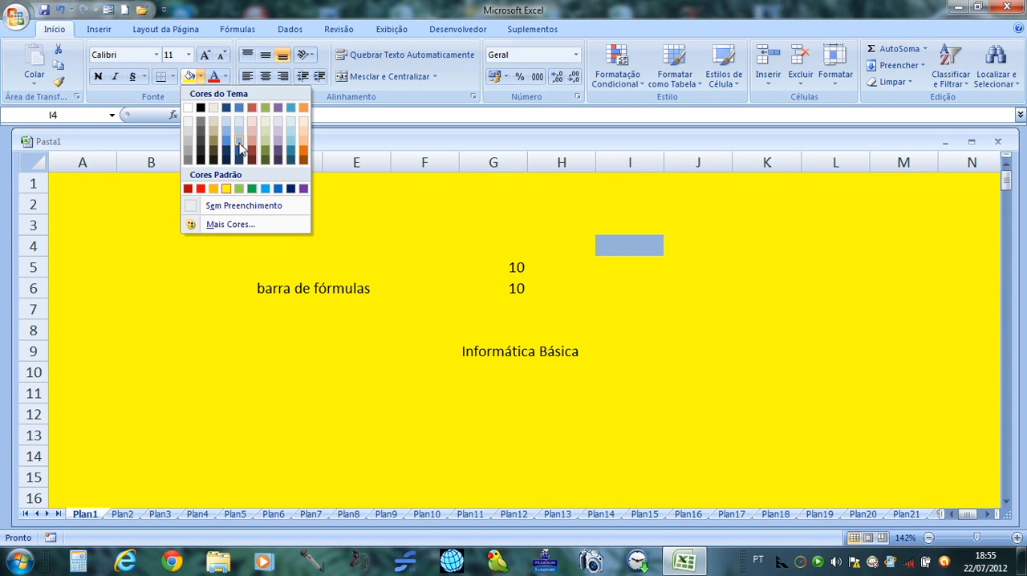
click(214, 143)
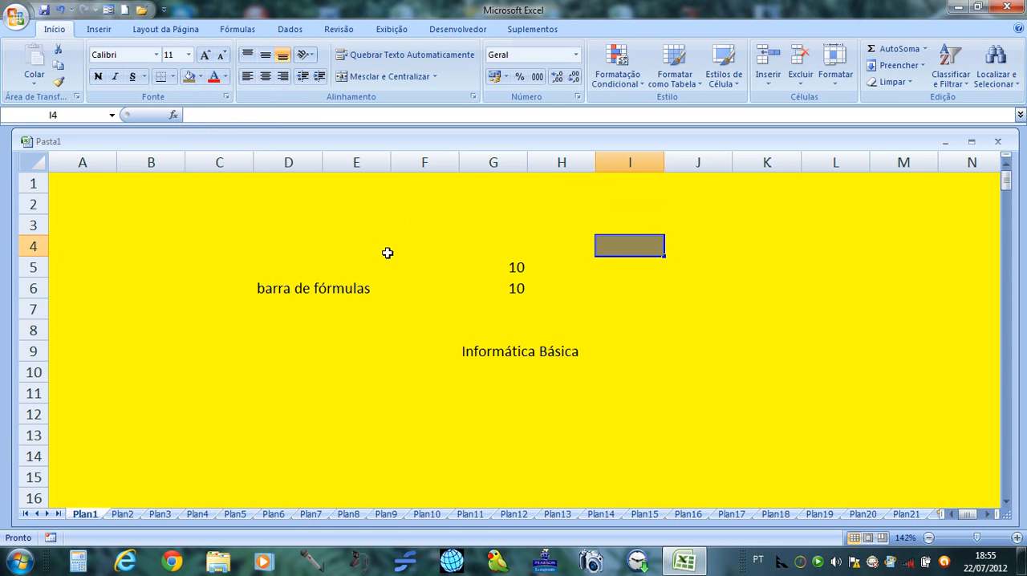
click(422, 243)
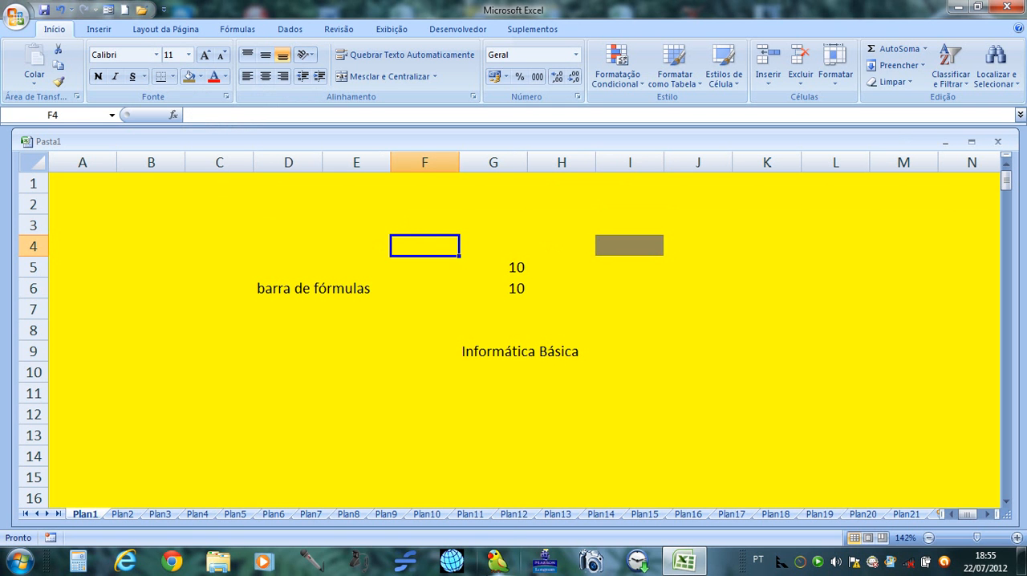
Zoom out to 100% to view the yellow block's full extent, zoom back in to 145%, and return to cell A1.
key(Home)
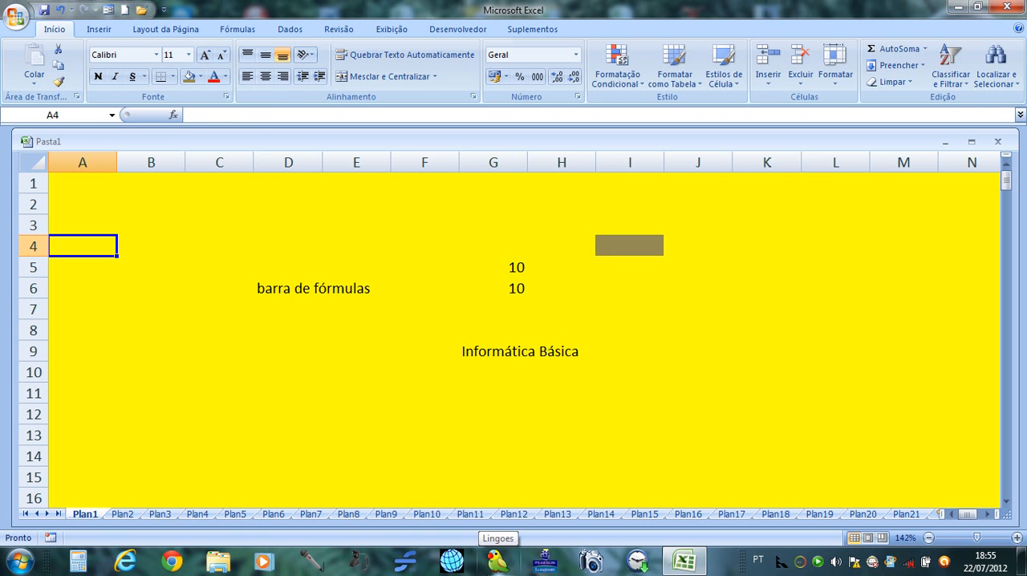
ctrl+scroll(514, 329, down, 4)
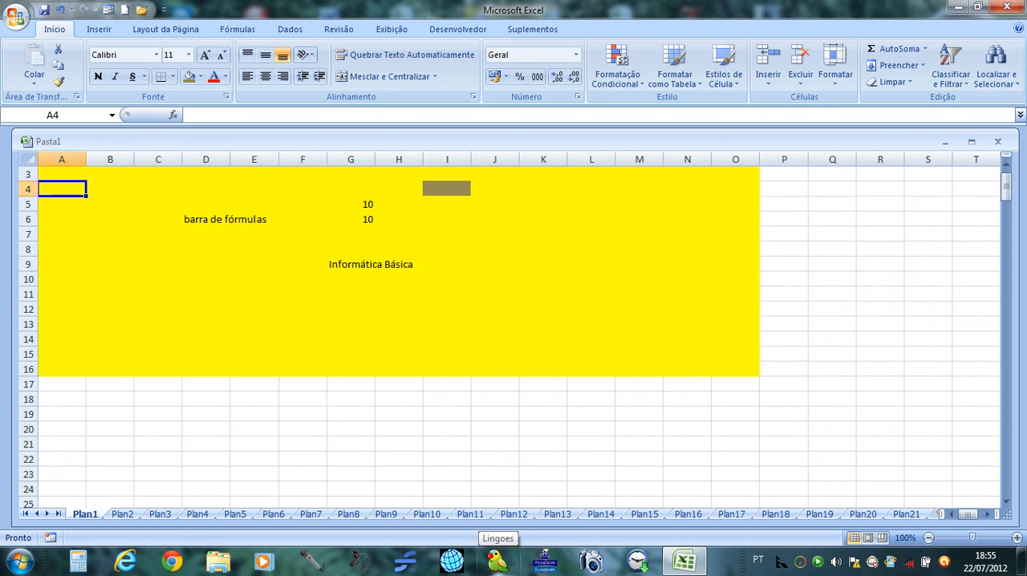
ctrl+scroll(514, 329, up, 3)
key(ctrl+Home)
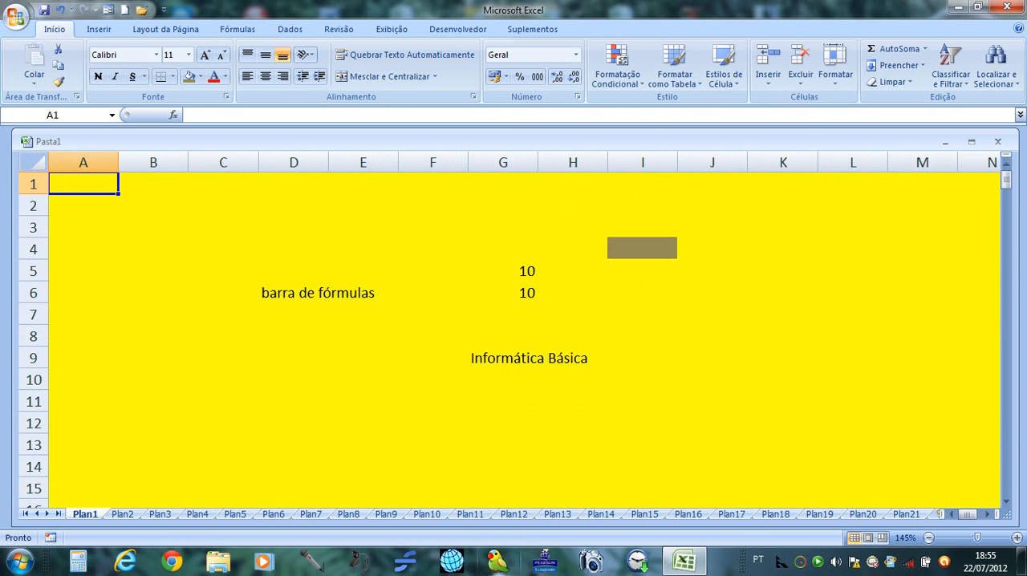